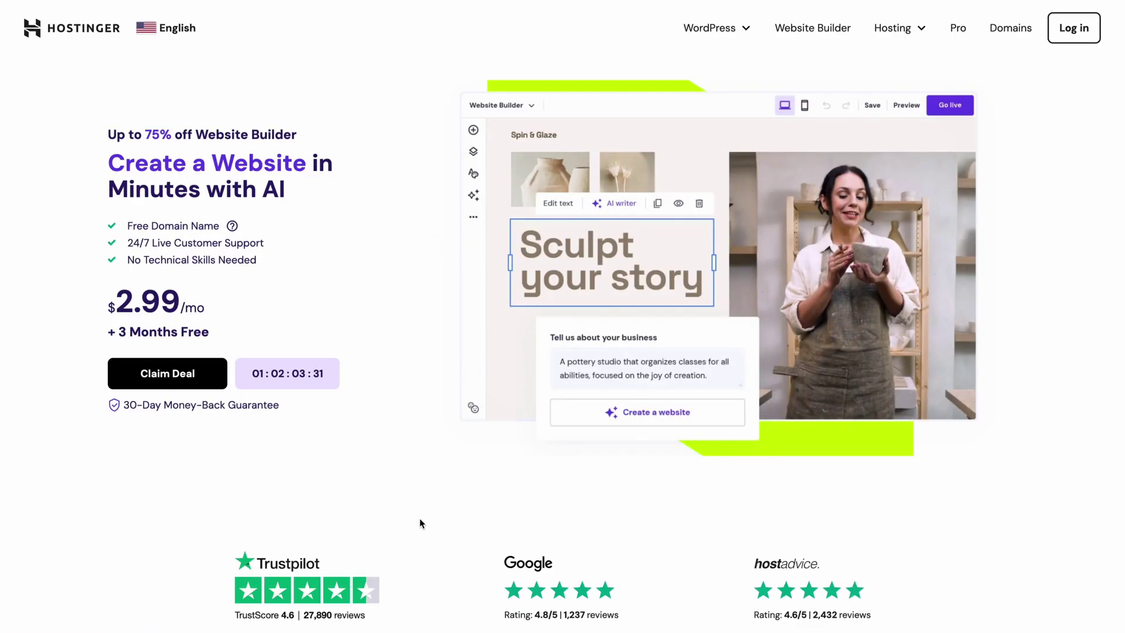
Add the Business Website Builder plan to the cart, reaching its 48-month $3.99/month checkout
{"action": "scroll", "coordinate": [210, 382], "scroll_direction": "down", "scroll_amount": 13}
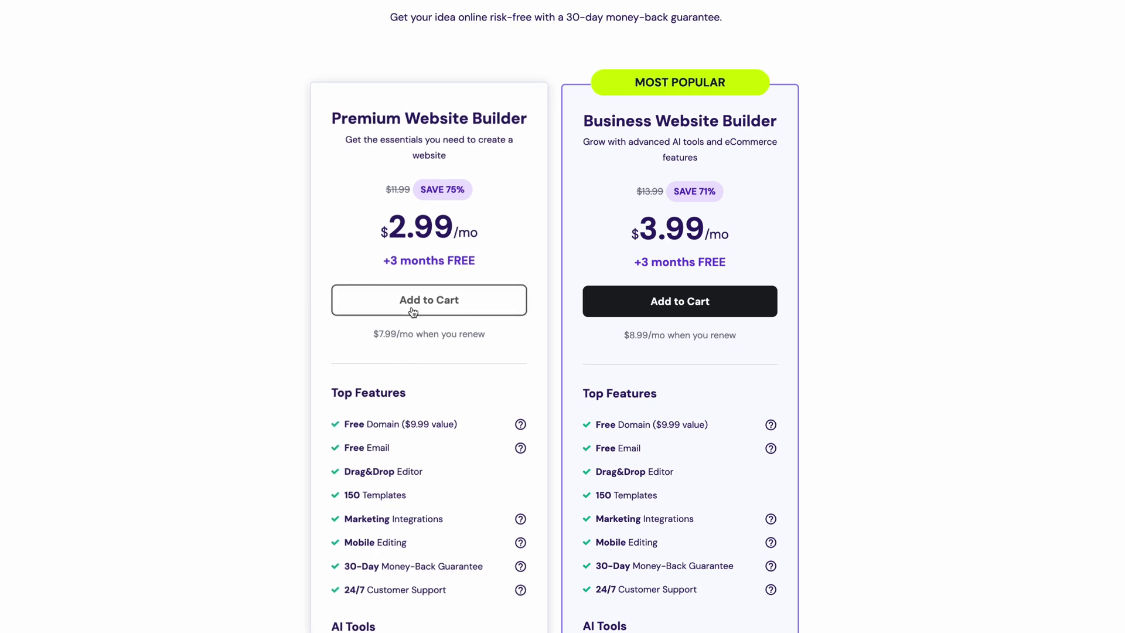
{"action": "left_click", "coordinate": [633, 311]}
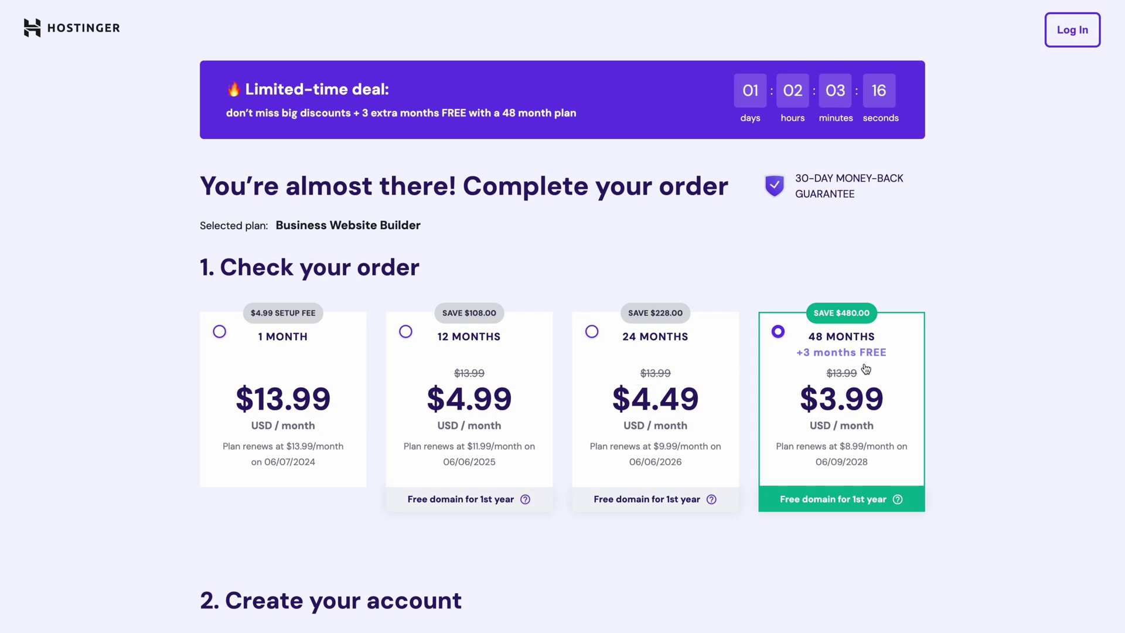
Apply coupon WB10 to the 48-month Business Website Builder order, lowering the total to $187.88
{"action": "scroll", "coordinate": [835, 390], "scroll_direction": "down", "scroll_amount": 5}
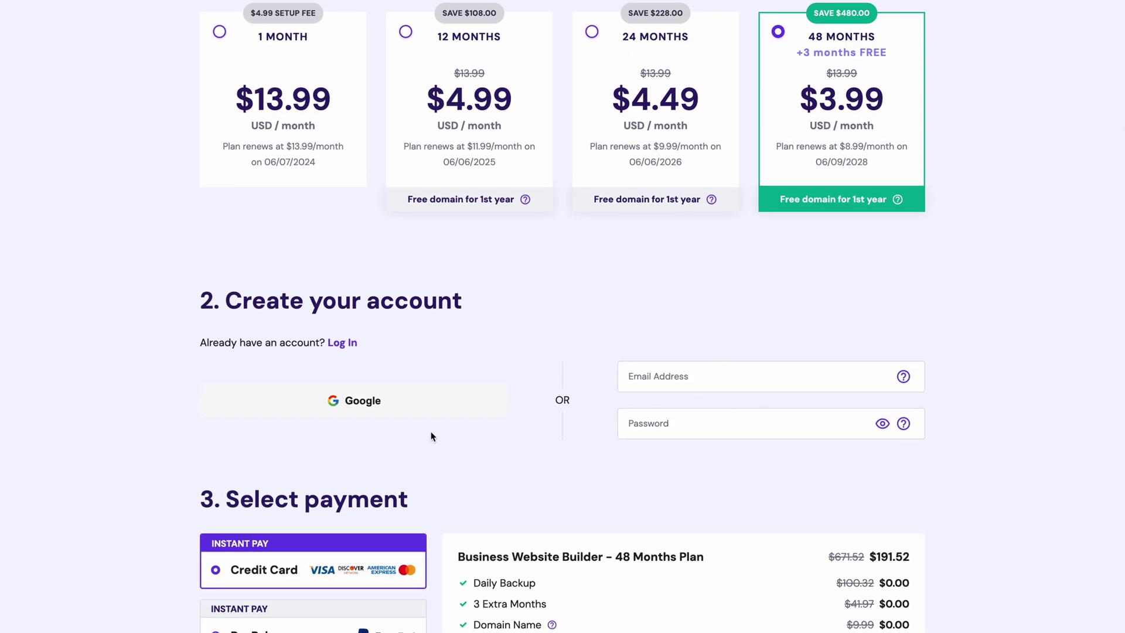
{"action": "scroll", "coordinate": [433, 485], "scroll_direction": "down", "scroll_amount": 9}
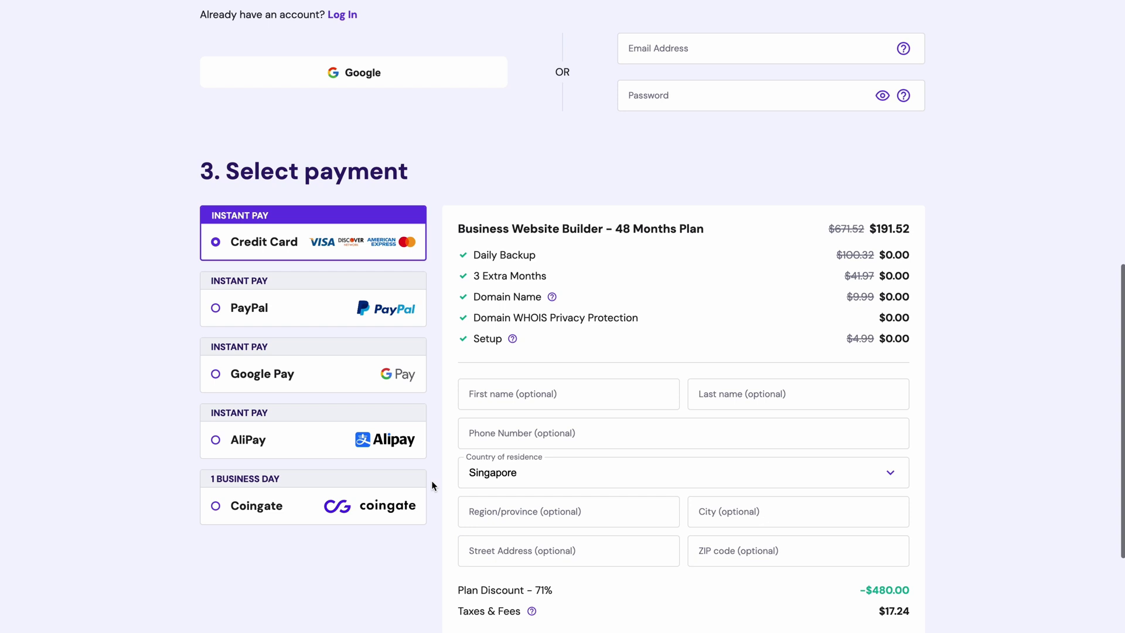
{"action": "scroll", "coordinate": [433, 485], "scroll_direction": "down", "scroll_amount": 3}
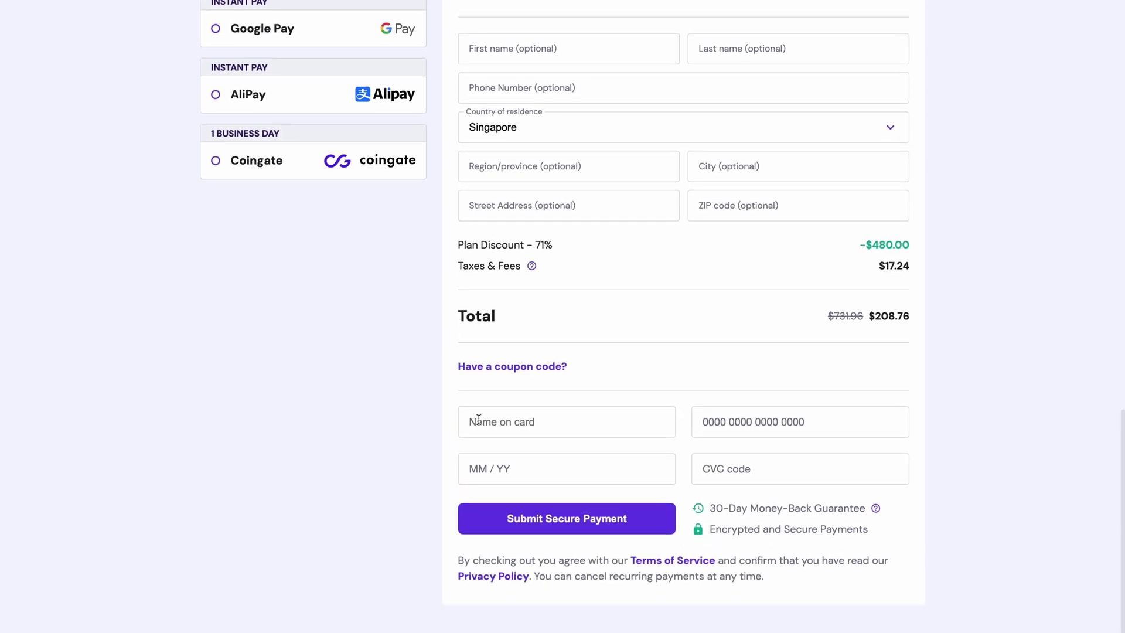
{"action": "left_click", "coordinate": [523, 367]}
{"action": "left_click", "coordinate": [552, 408]}
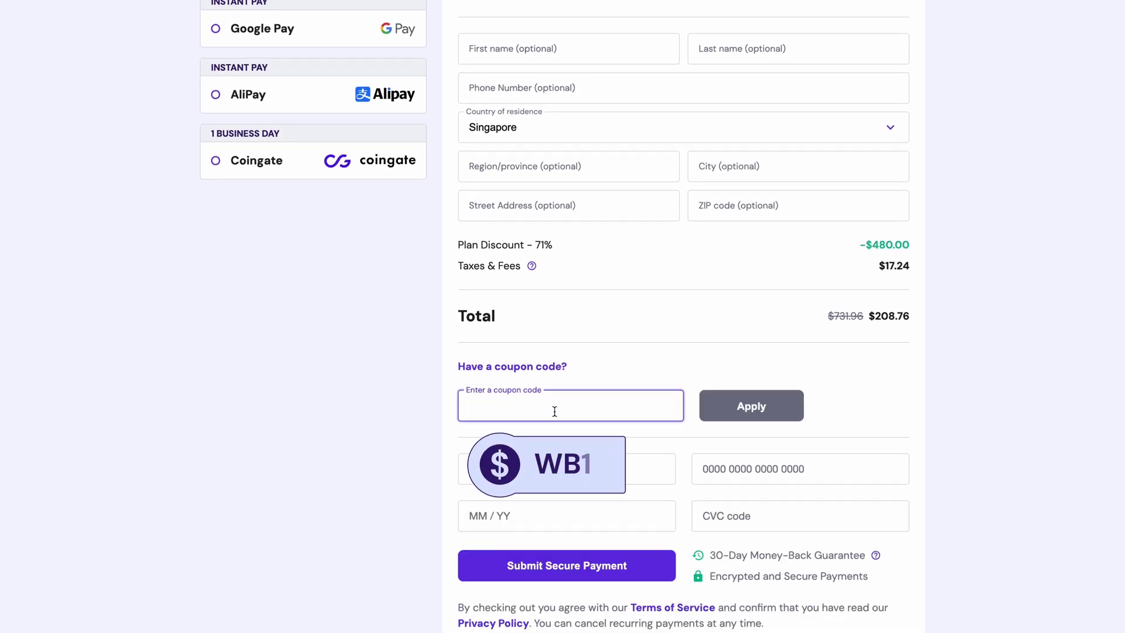
{"action": "type", "text": "WB10"}
{"action": "left_click", "coordinate": [713, 406]}
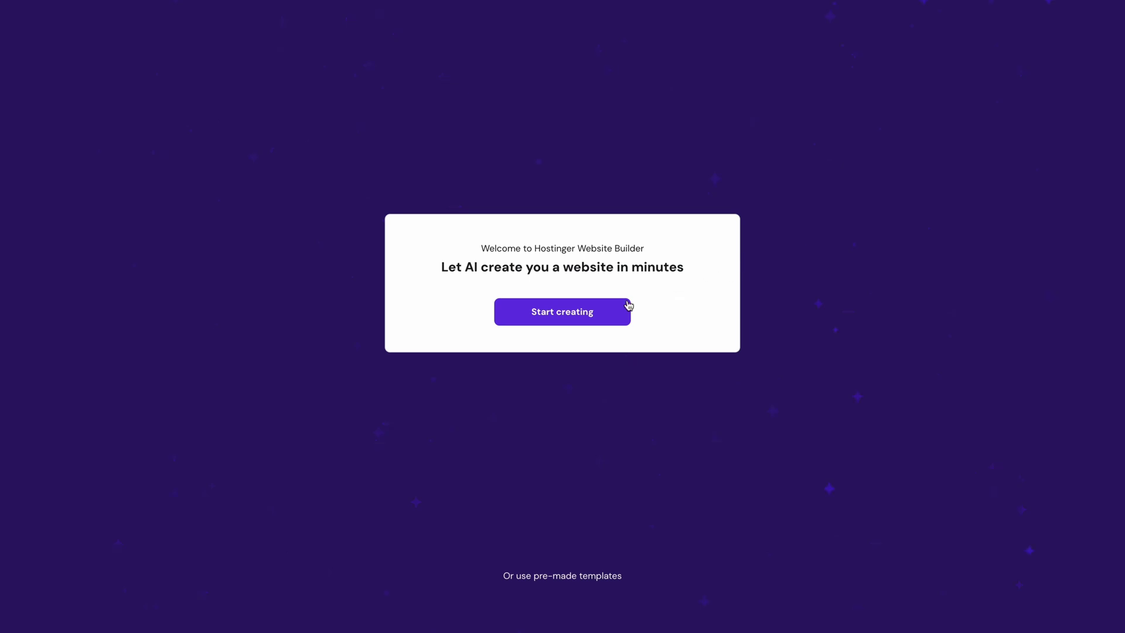
Fill the AI form with brand 'Creative Glow Studio', type Portfolio, and a New York graphic-designer description
{"action": "left_click", "coordinate": [628, 304]}
{"action": "type", "text": "Creative Glow Studio"}
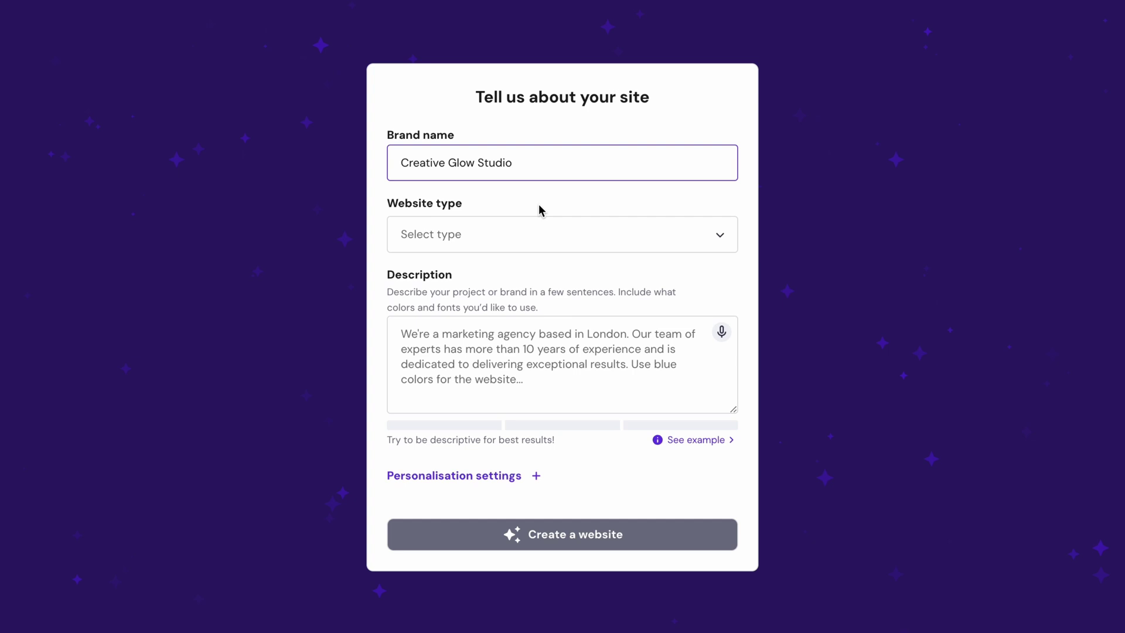
{"action": "left_click", "coordinate": [536, 229]}
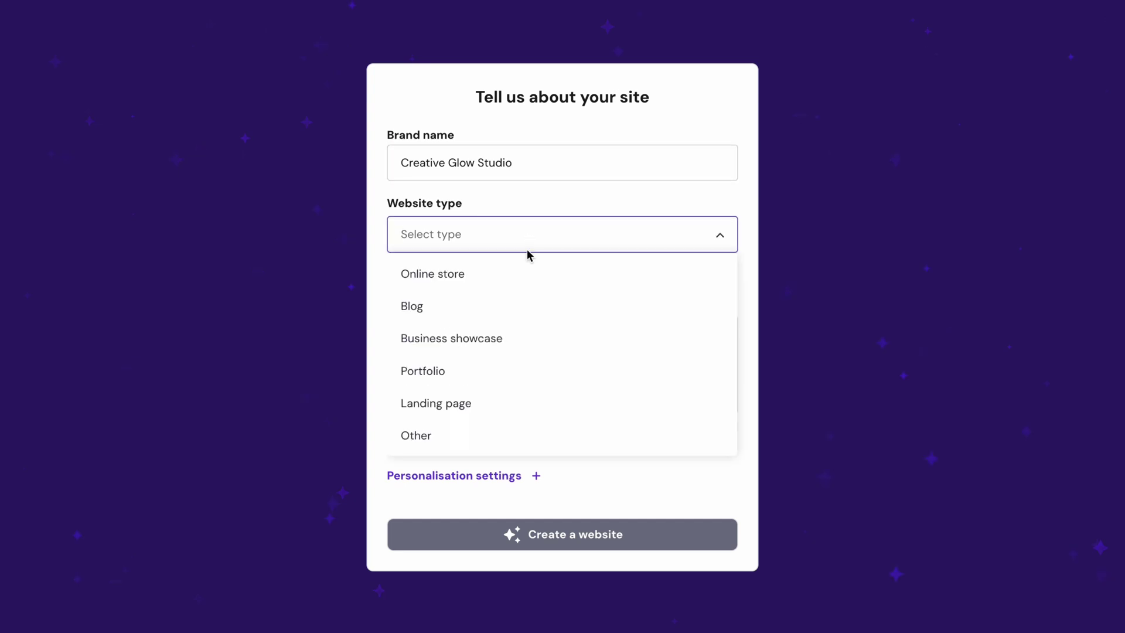
{"action": "left_click", "coordinate": [500, 361]}
{"action": "left_click", "coordinate": [484, 360]}
{"action": "type", "text": "I'm a graphic designer based in New York. I've worked with several brands worldwide. I often work on advertising projects, and my overall personality is fun, dynamic, and modern. I specialize in making product design"}
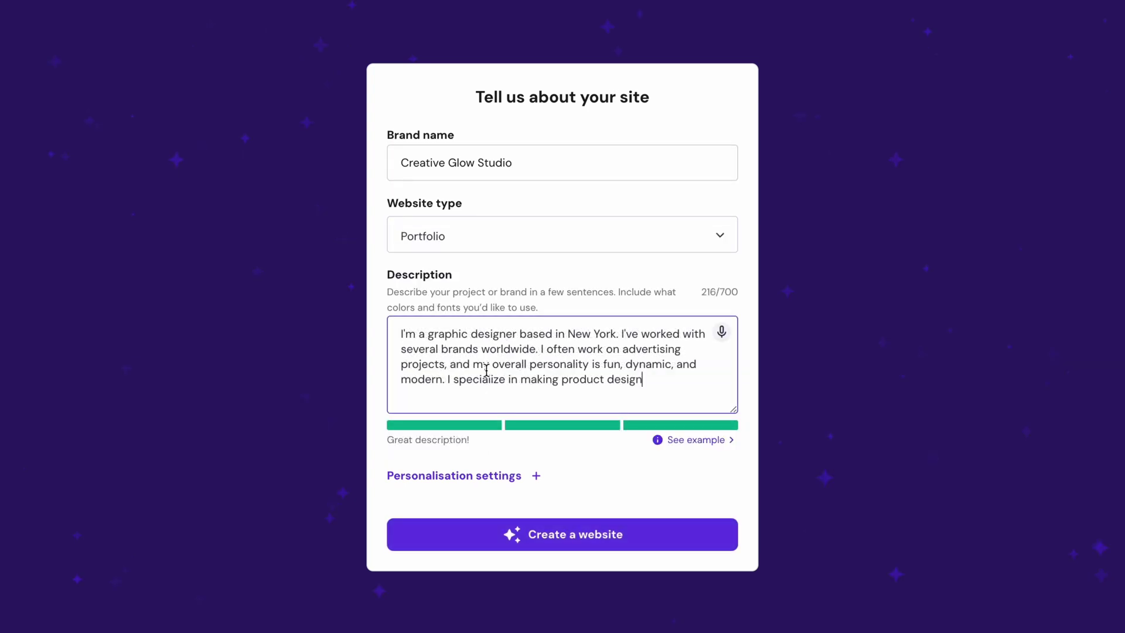
Choose the custom color palette, generate the website, and open it in the editor
{"action": "left_click", "coordinate": [410, 475]}
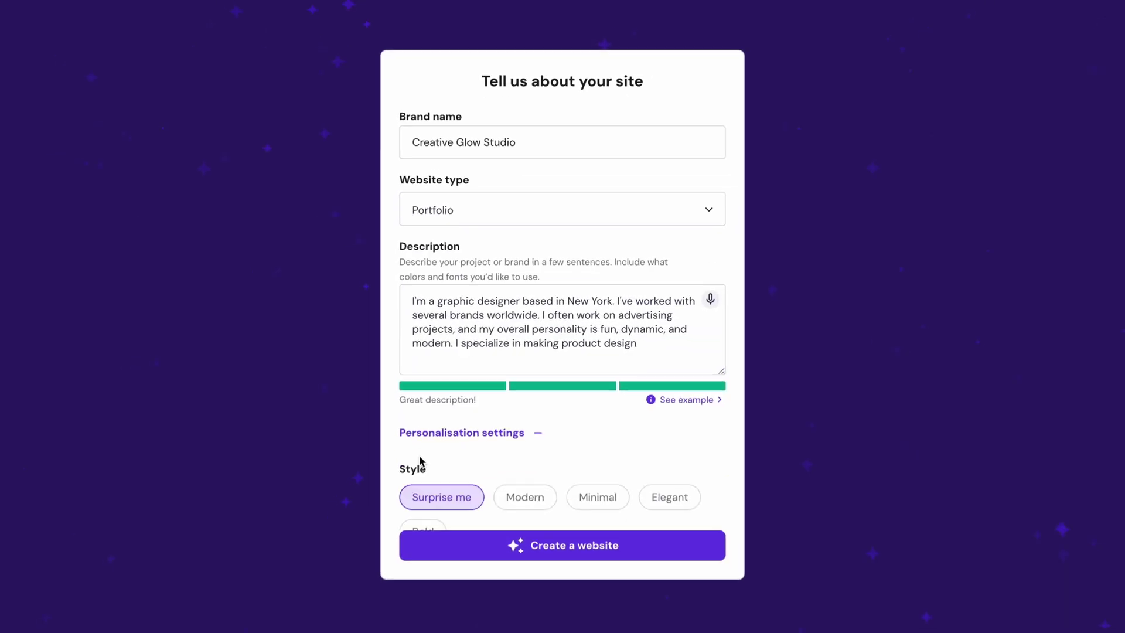
{"action": "scroll", "coordinate": [421, 459], "scroll_direction": "down", "scroll_amount": 3}
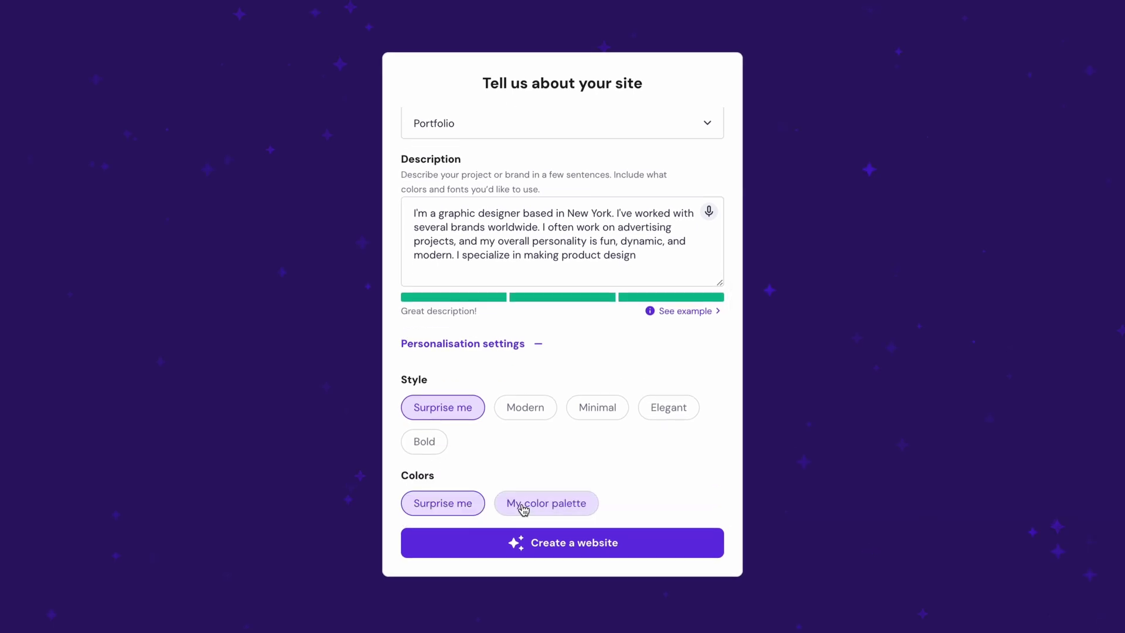
{"action": "left_click", "coordinate": [523, 507]}
{"action": "scroll", "coordinate": [521, 504], "scroll_direction": "down", "scroll_amount": 2}
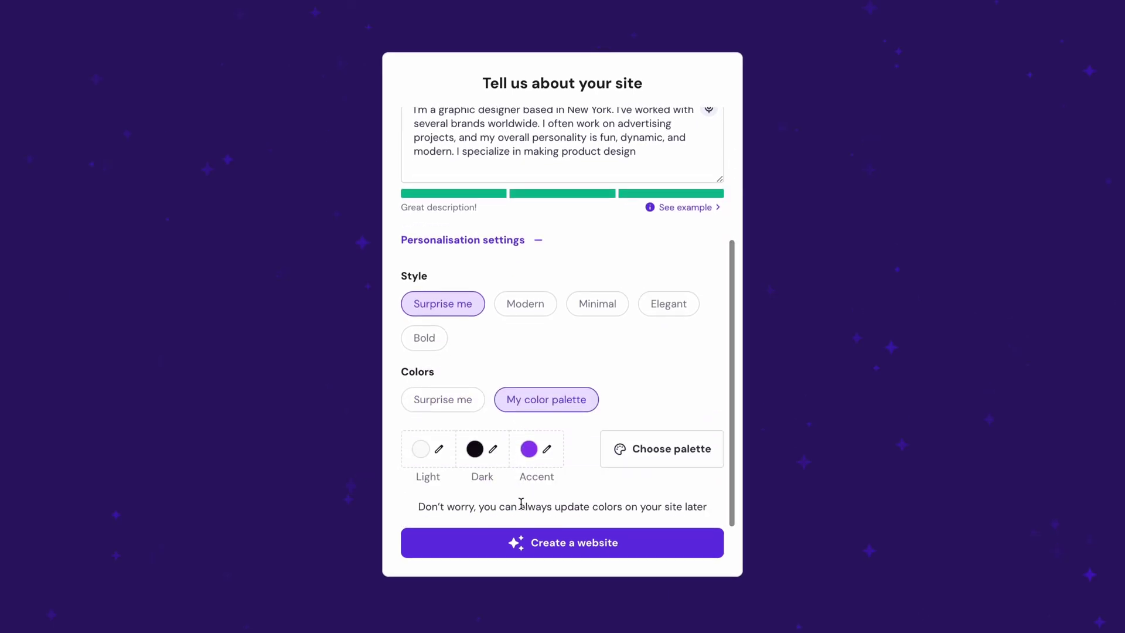
{"action": "left_click", "coordinate": [573, 548]}
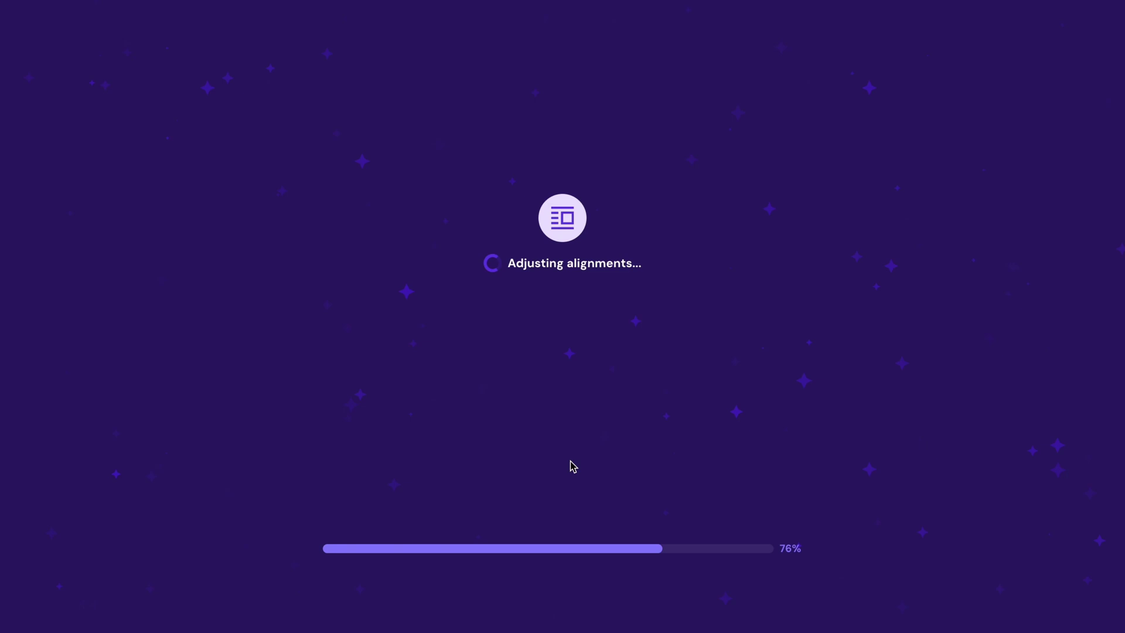
{"action": "scroll", "coordinate": [687, 555], "scroll_direction": "down", "scroll_amount": 3}
{"action": "scroll", "coordinate": [687, 555], "scroll_direction": "down", "scroll_amount": 15}
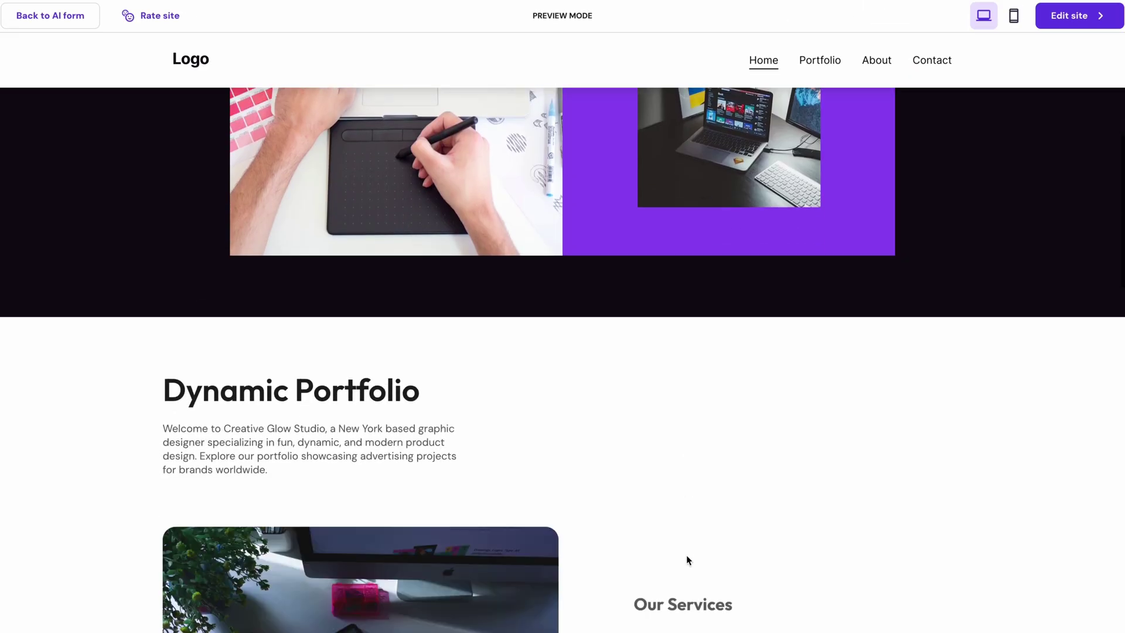
{"action": "scroll", "coordinate": [686, 555], "scroll_direction": "up", "scroll_amount": 20}
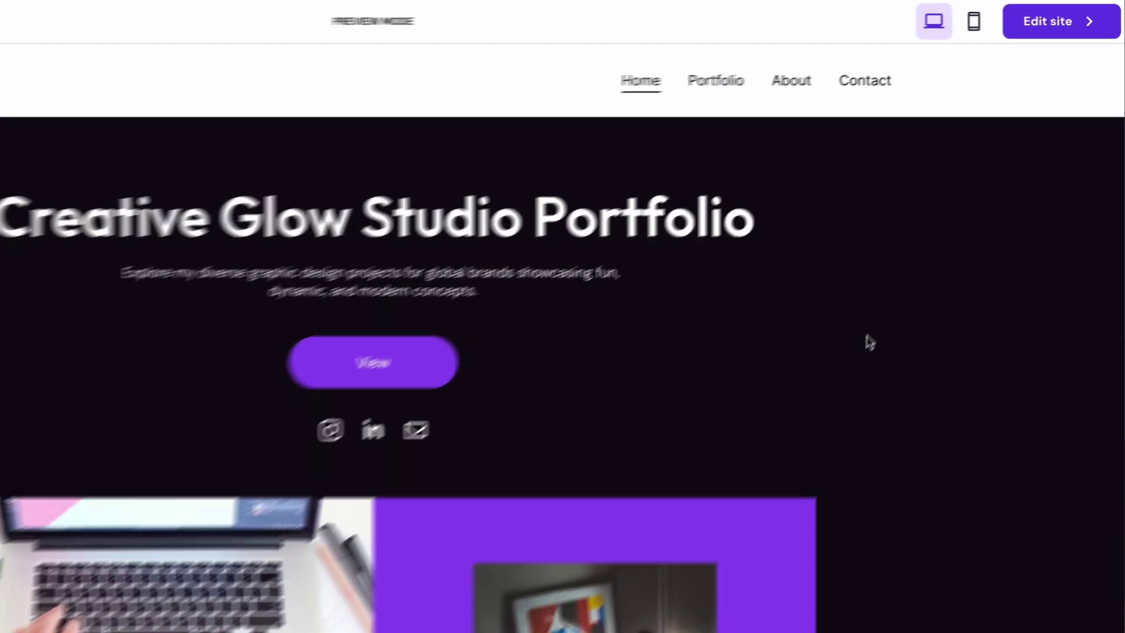
{"action": "left_click", "coordinate": [1074, 16]}
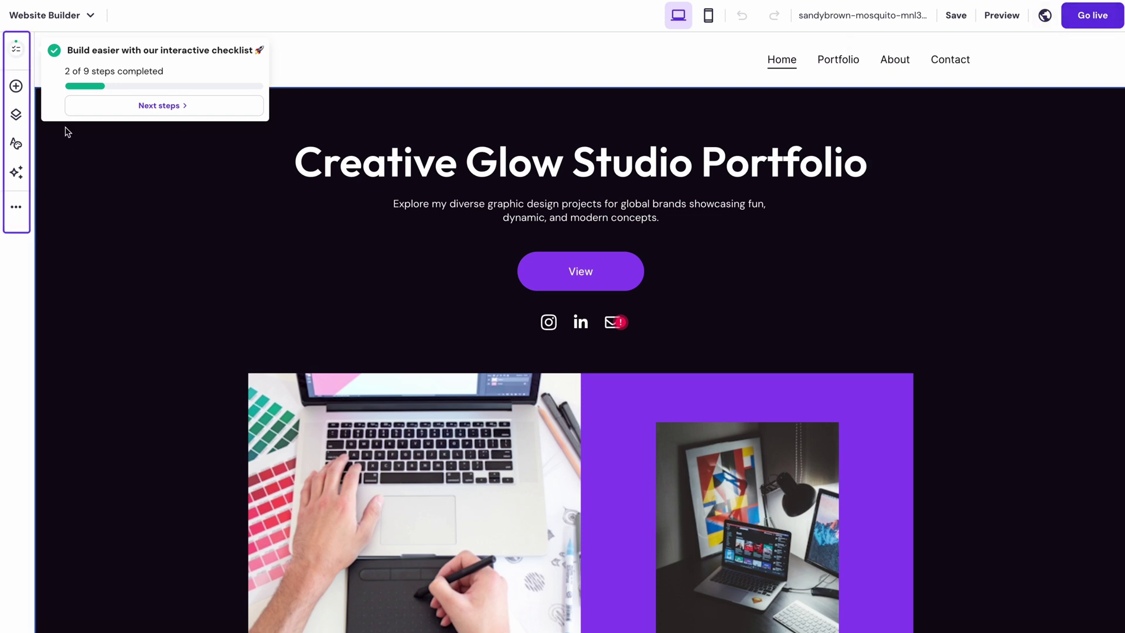
Browse the setup checklist, elements library, pages, website styles, AI tools and More tools list
{"action": "left_click", "coordinate": [16, 51]}
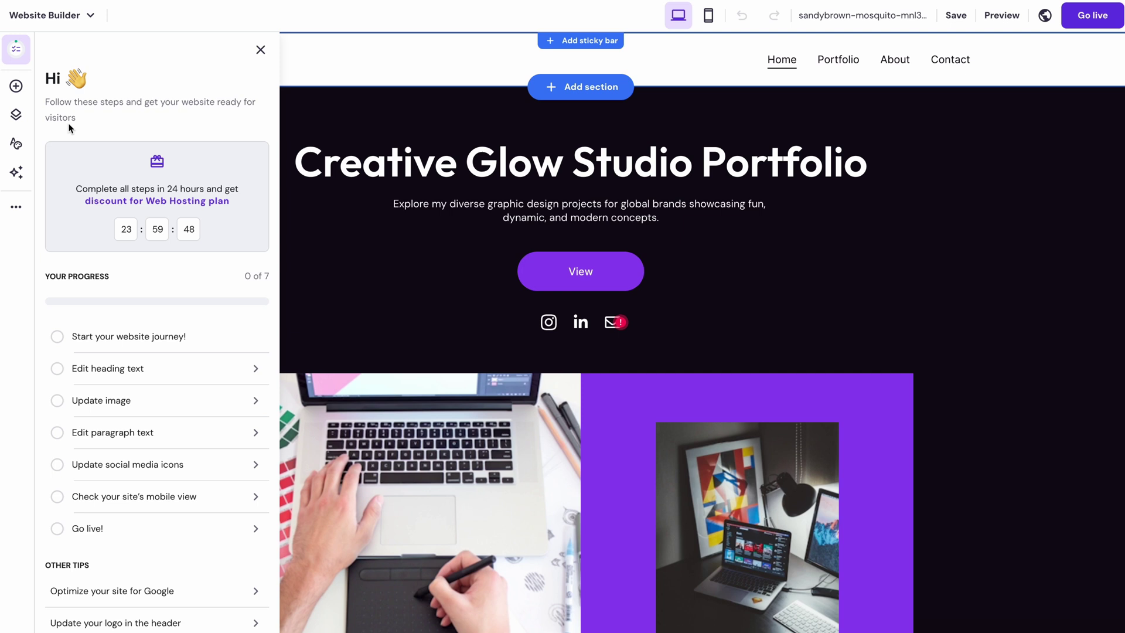
{"action": "left_click", "coordinate": [17, 88]}
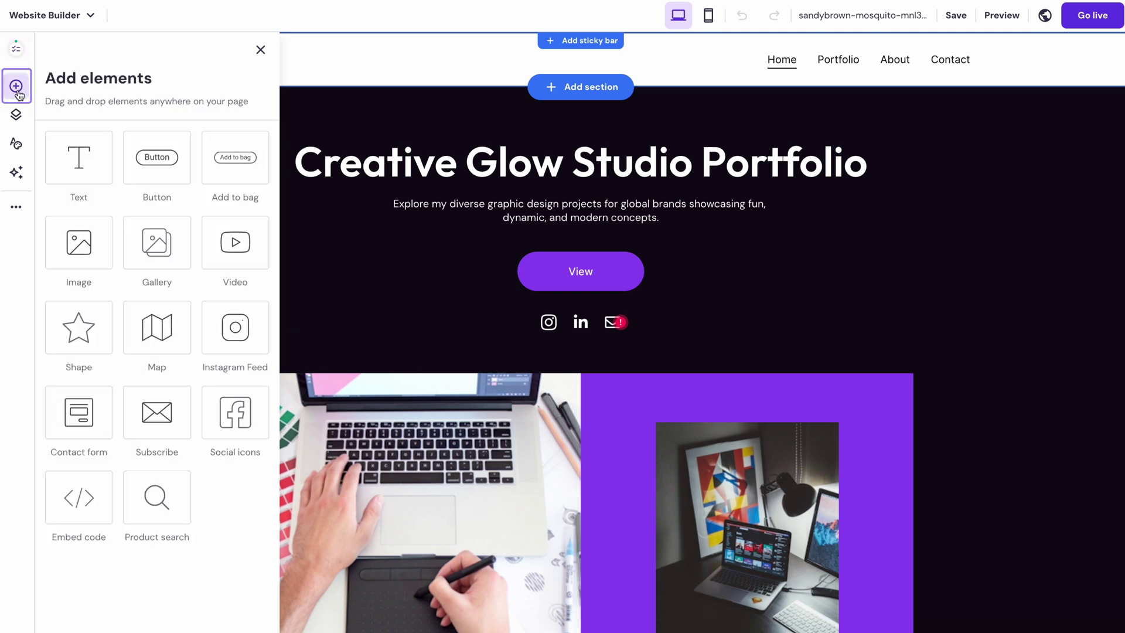
{"action": "left_click", "coordinate": [18, 115]}
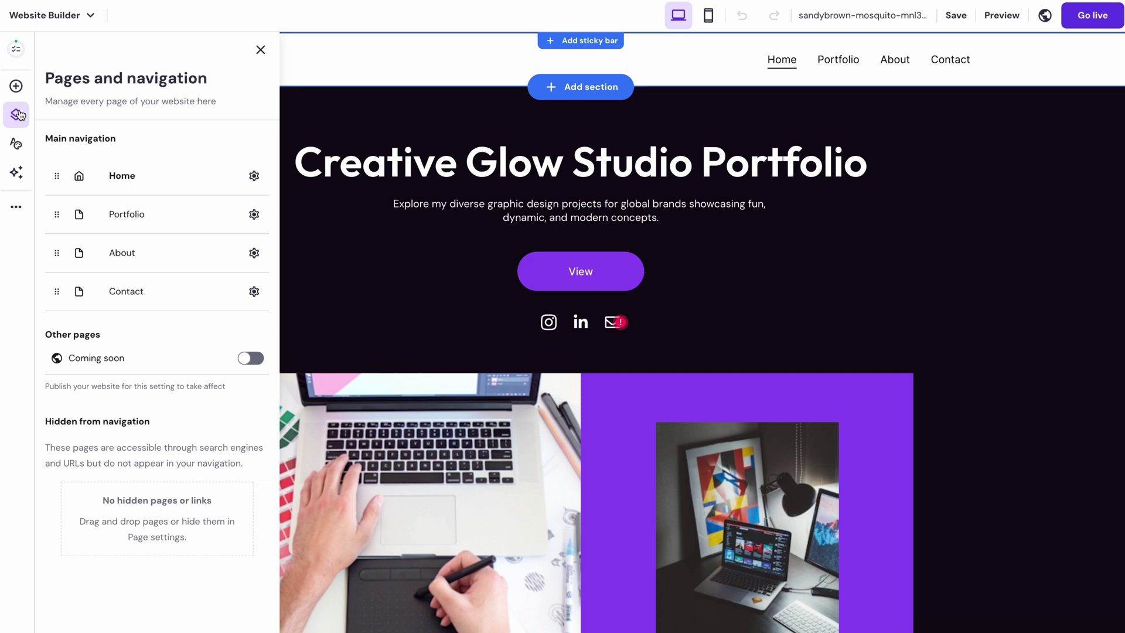
{"action": "left_click", "coordinate": [17, 144]}
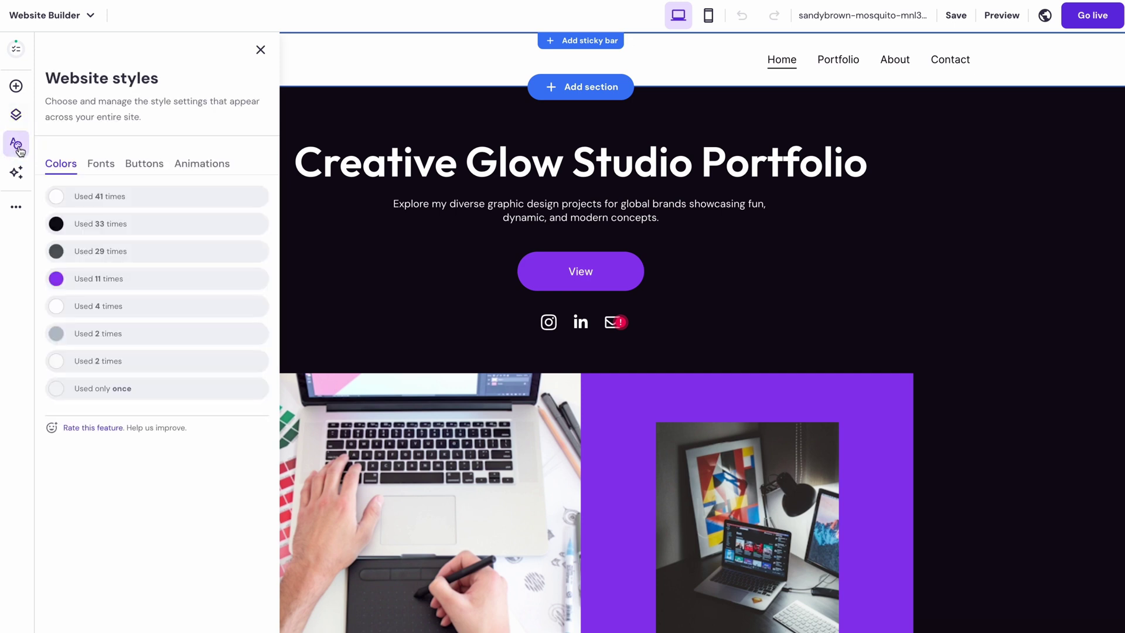
{"action": "left_click", "coordinate": [17, 173]}
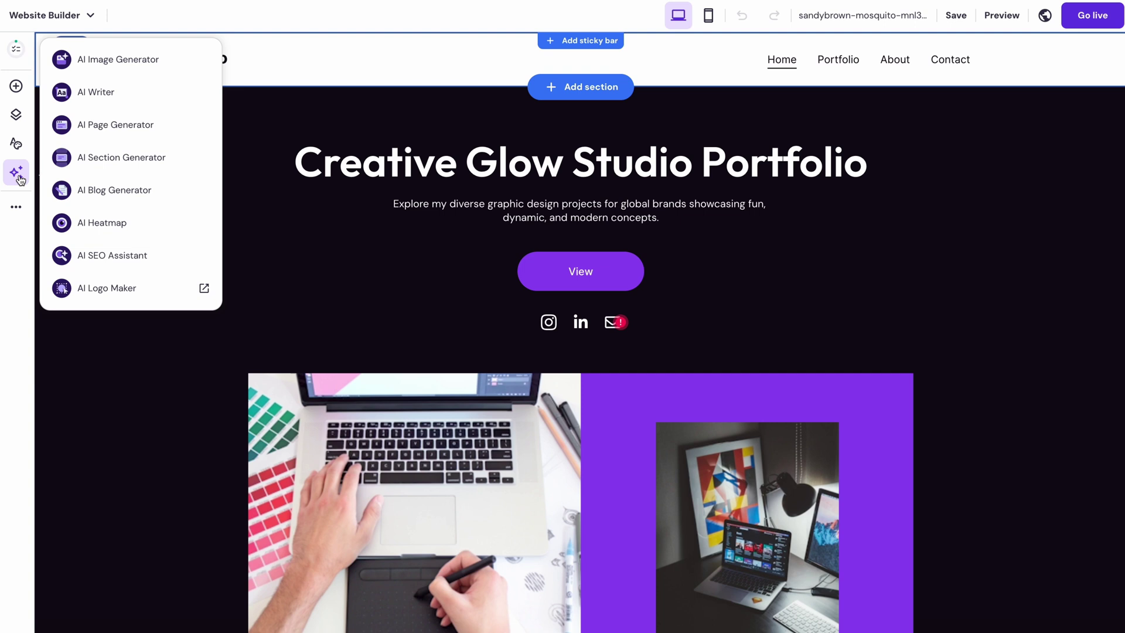
{"action": "left_click", "coordinate": [17, 209]}
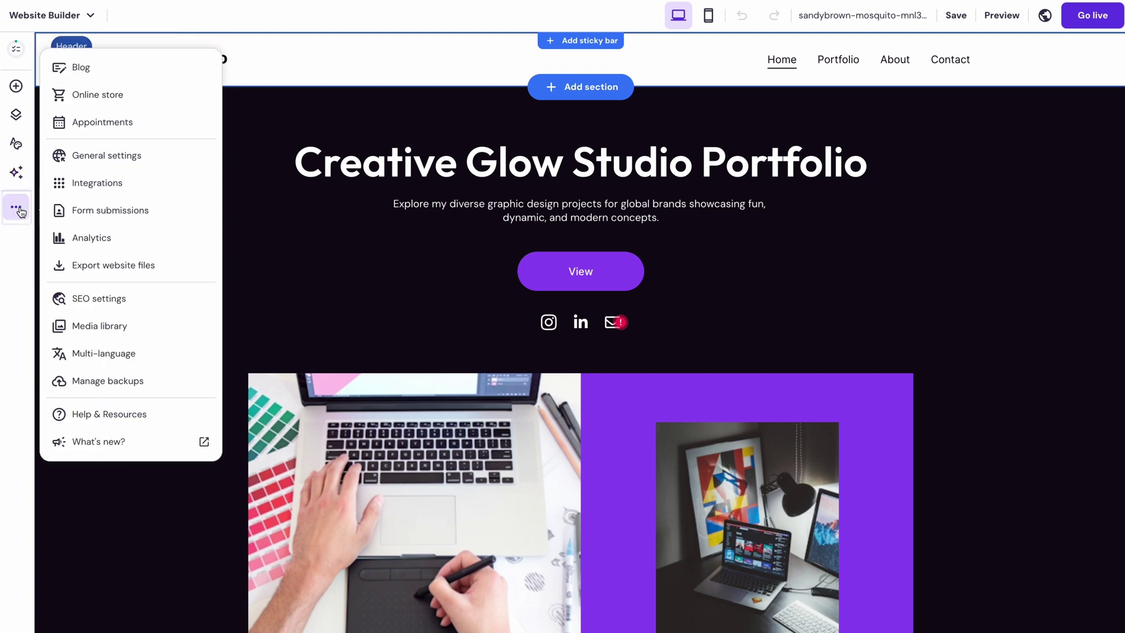
Drop a purple shape into the hero section, then delete it again
{"action": "left_click", "coordinate": [22, 236]}
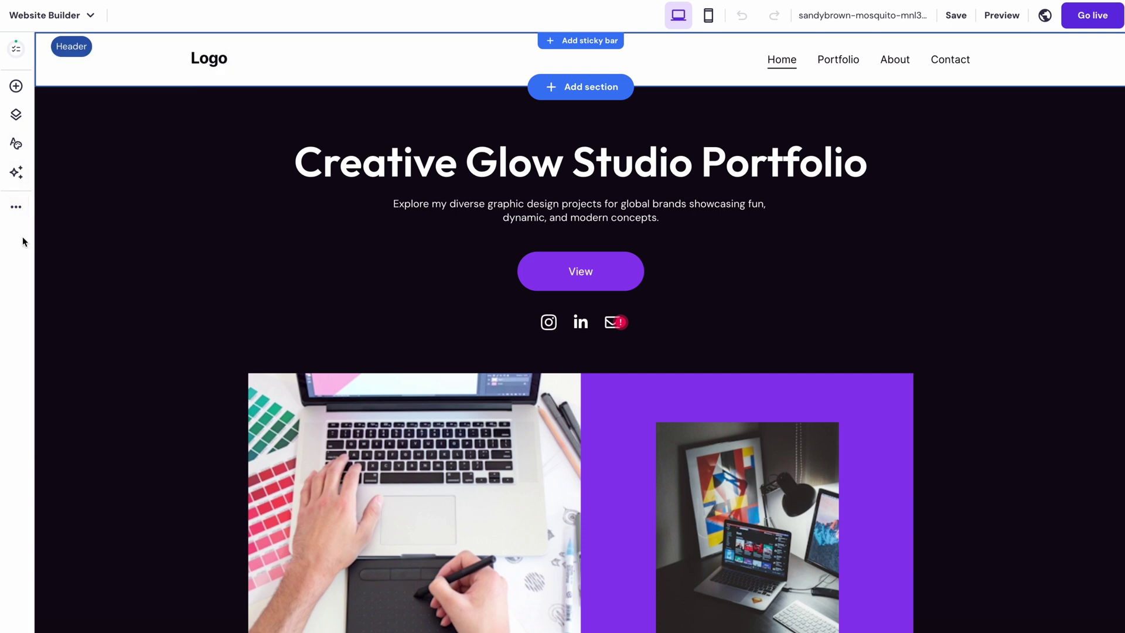
{"action": "left_click", "coordinate": [13, 94]}
{"action": "left_click_drag", "start_coordinate": [91, 325], "coordinate": [388, 294]}
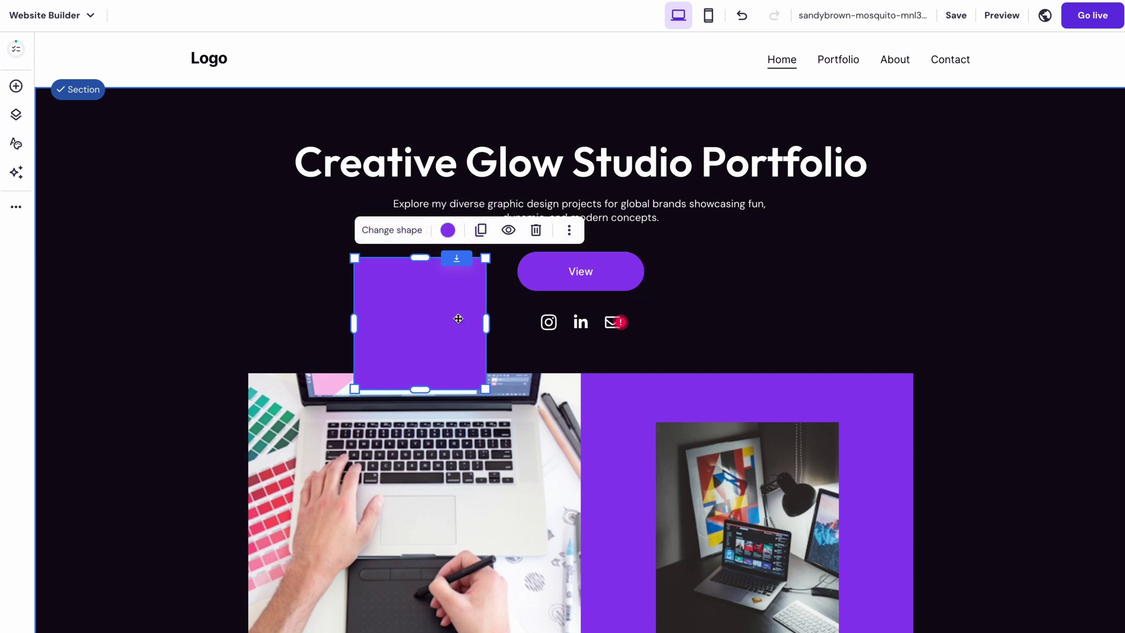
{"action": "left_click", "coordinate": [535, 236]}
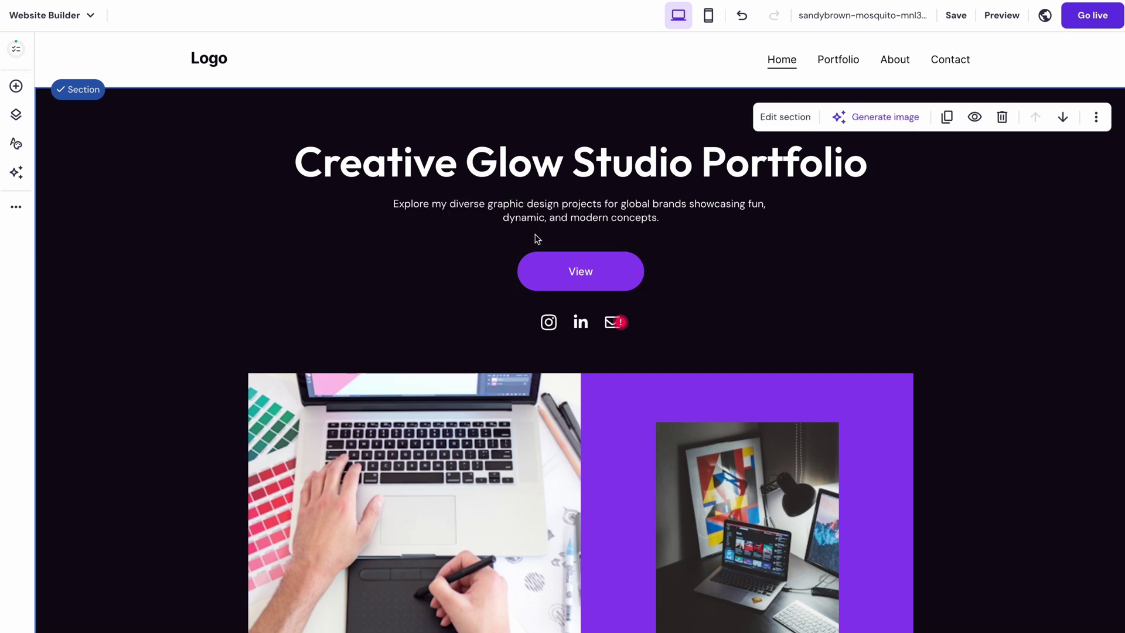
Correct the hero heading's ending so it reads 'Creative Glow Studio Portfolio'
{"action": "left_click", "coordinate": [513, 179]}
{"action": "key", "text": "BackSpace"}
{"action": "key", "text": "BackSpace"}
{"action": "key", "text": "BackSpace"}
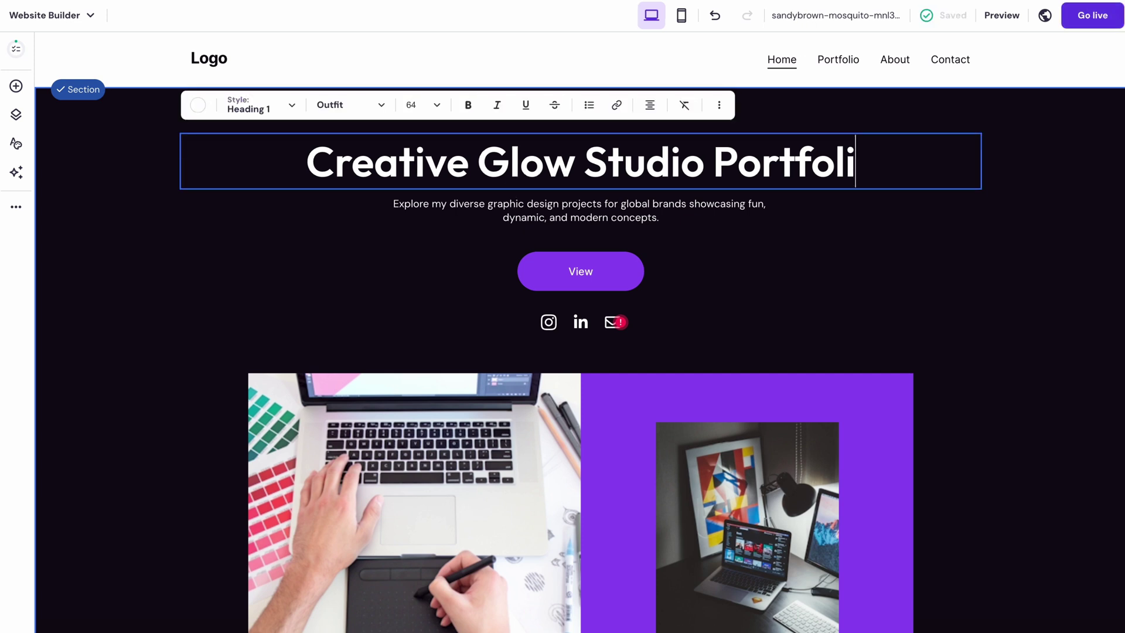
{"action": "type", "text": "lio"}
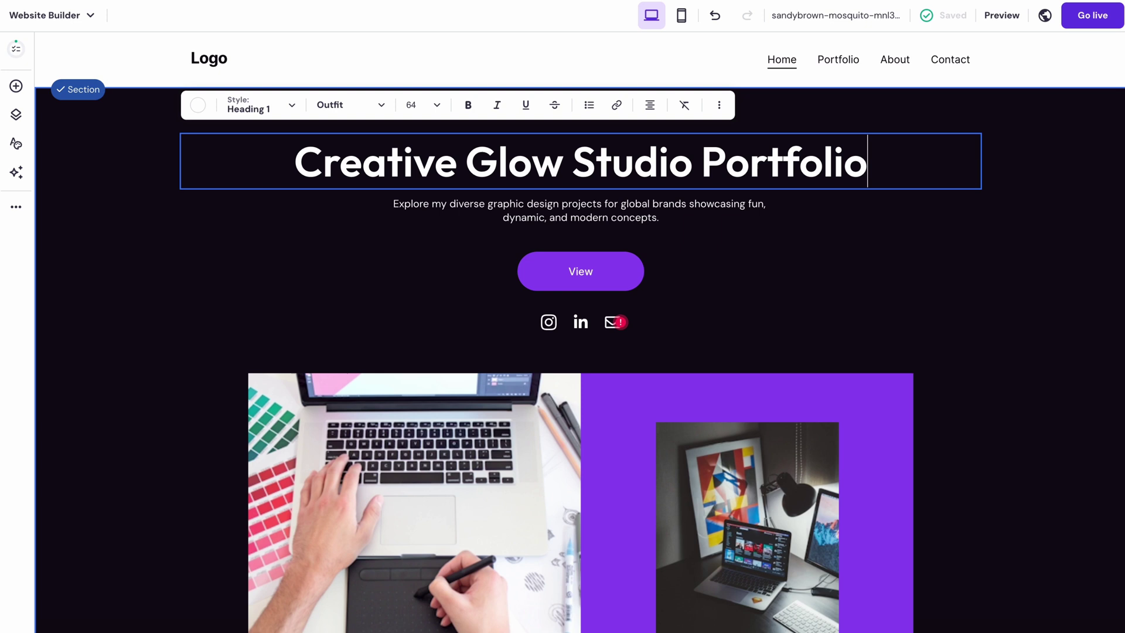
Change the hero's View button text to 'Contact Me'
{"action": "left_click", "coordinate": [561, 278]}
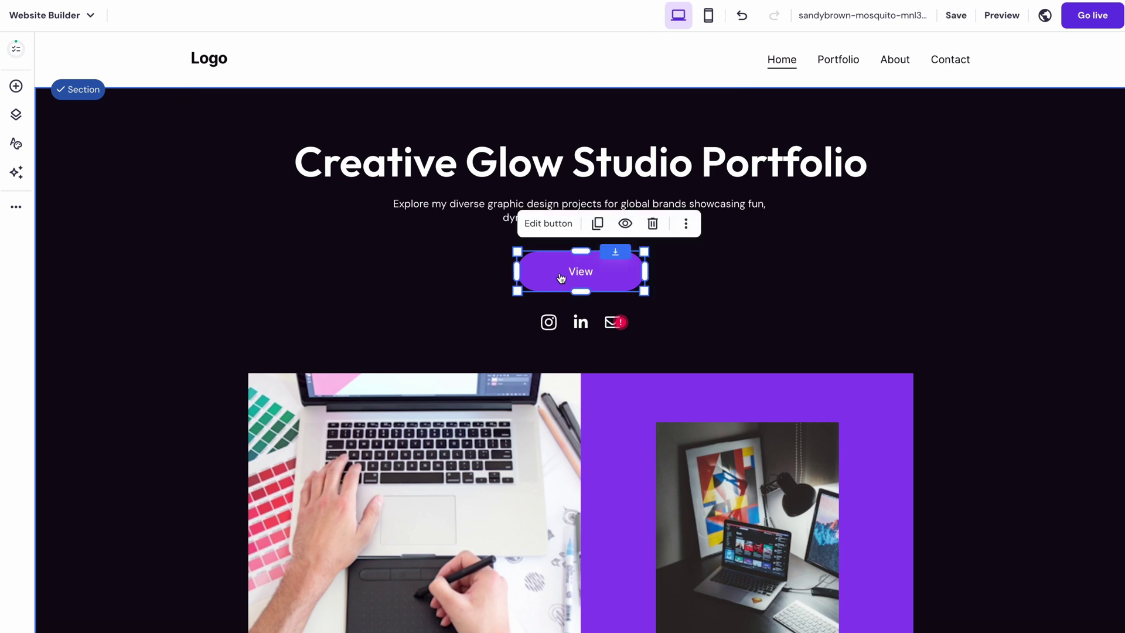
{"action": "left_click", "coordinate": [551, 226]}
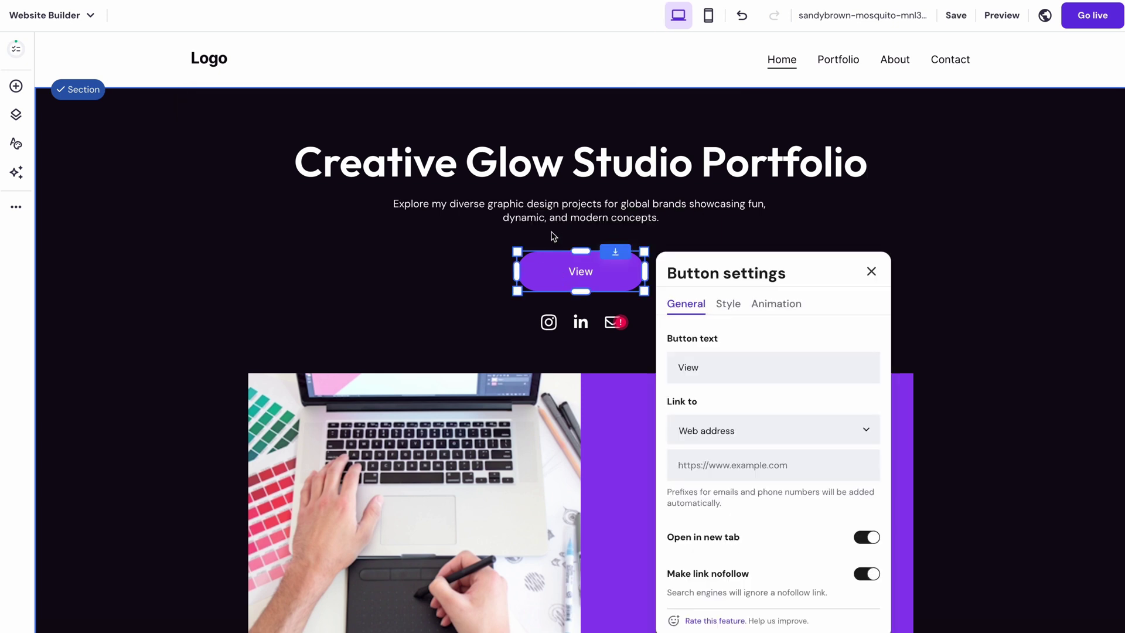
{"action": "type", "text": "Contact Me"}
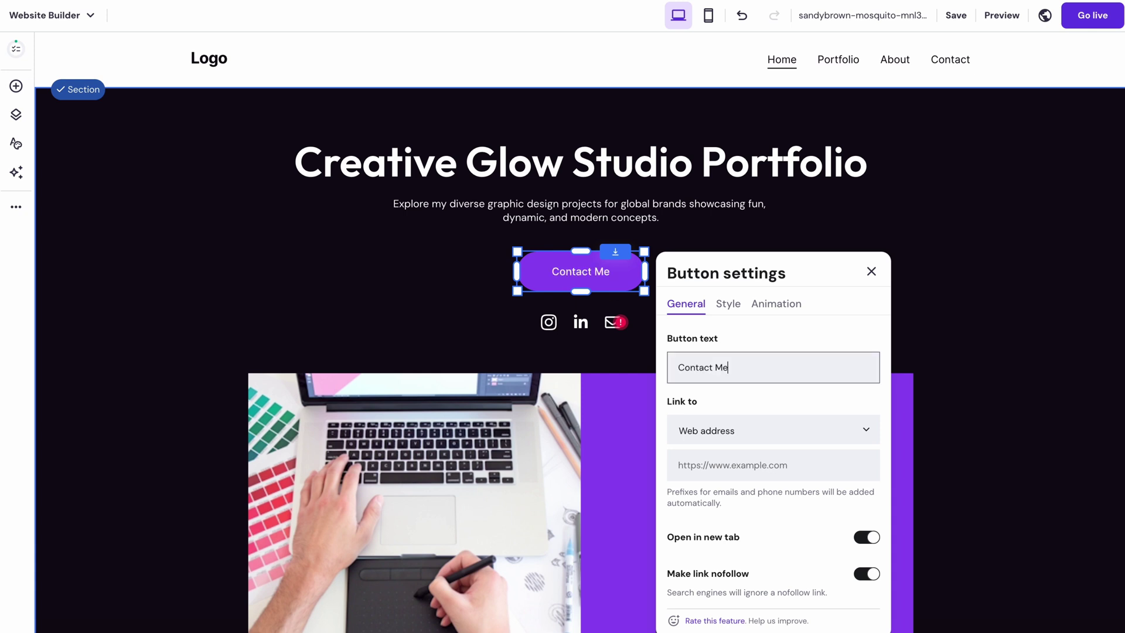
{"action": "left_click", "coordinate": [783, 246]}
{"action": "scroll", "coordinate": [805, 199], "scroll_direction": "down", "scroll_amount": 1}
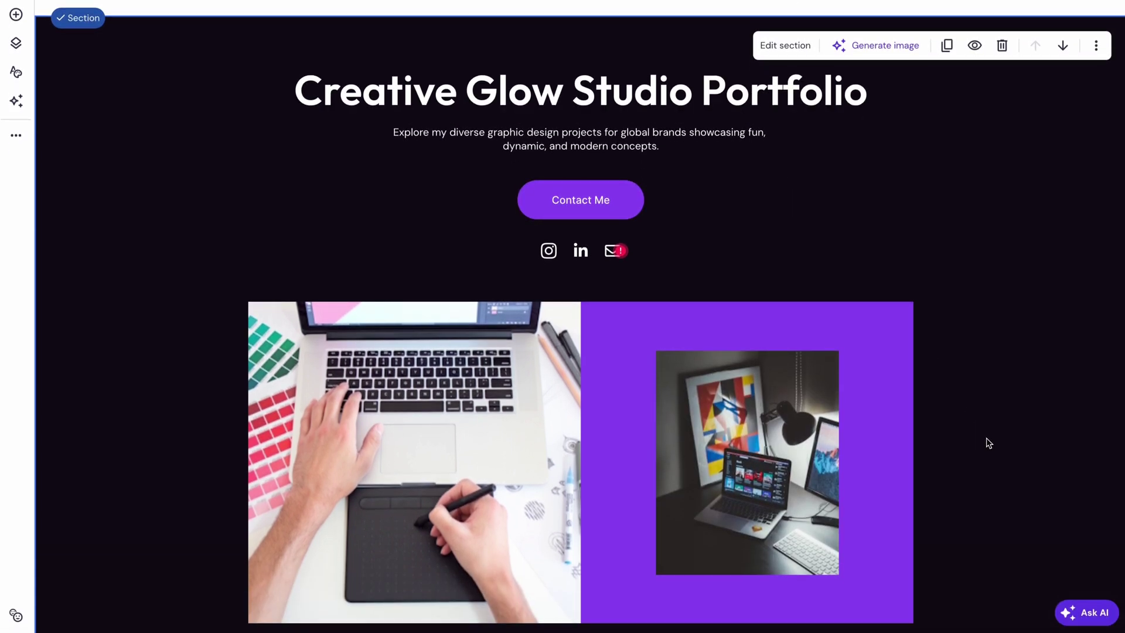
{"action": "left_click", "coordinate": [1085, 612]}
{"action": "left_click", "coordinate": [1020, 586]}
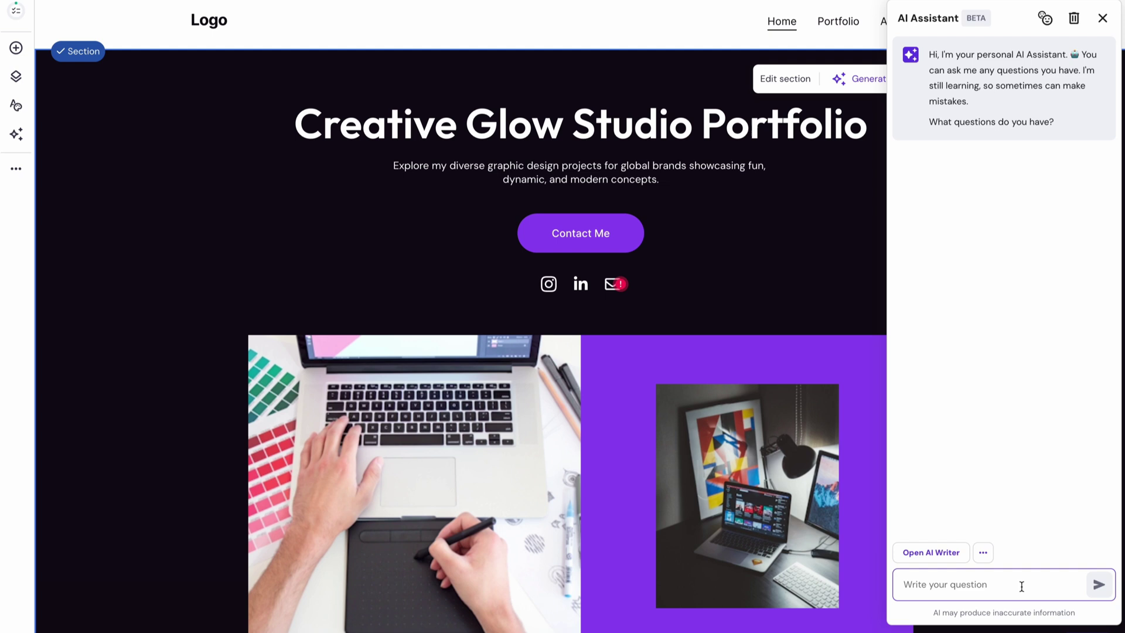
{"action": "type", "text": "how to change background colo"}
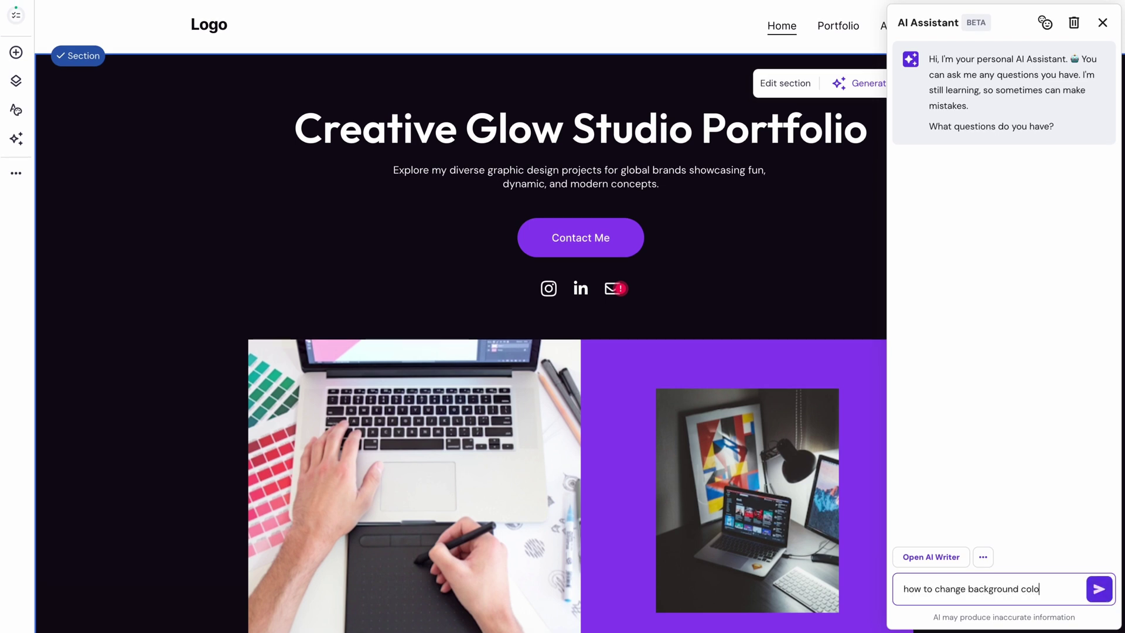
{"action": "type", "text": "r"}
{"action": "key", "text": "Return"}
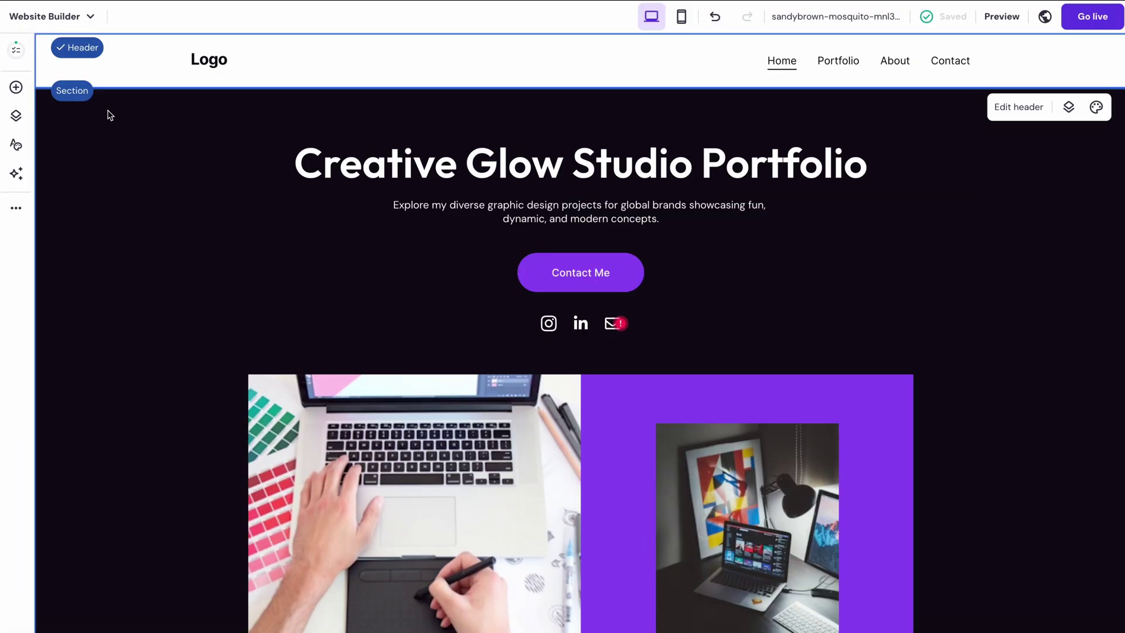
Add a page from the second Projects template and nest it under About
{"action": "left_click", "coordinate": [16, 120]}
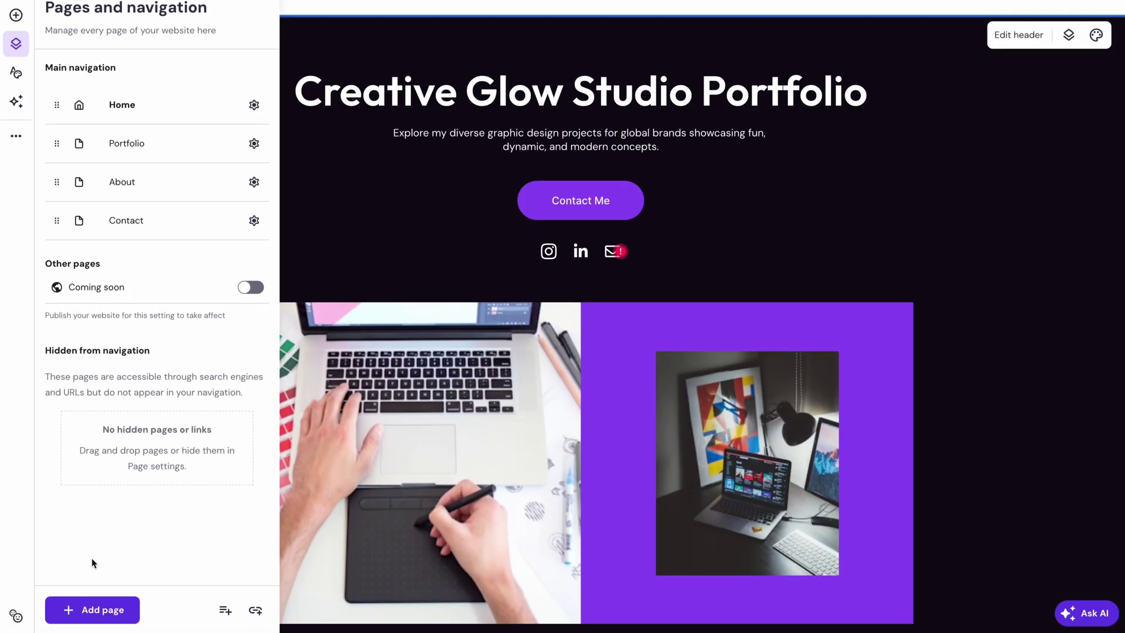
{"action": "left_click", "coordinate": [94, 609]}
{"action": "left_click", "coordinate": [183, 409]}
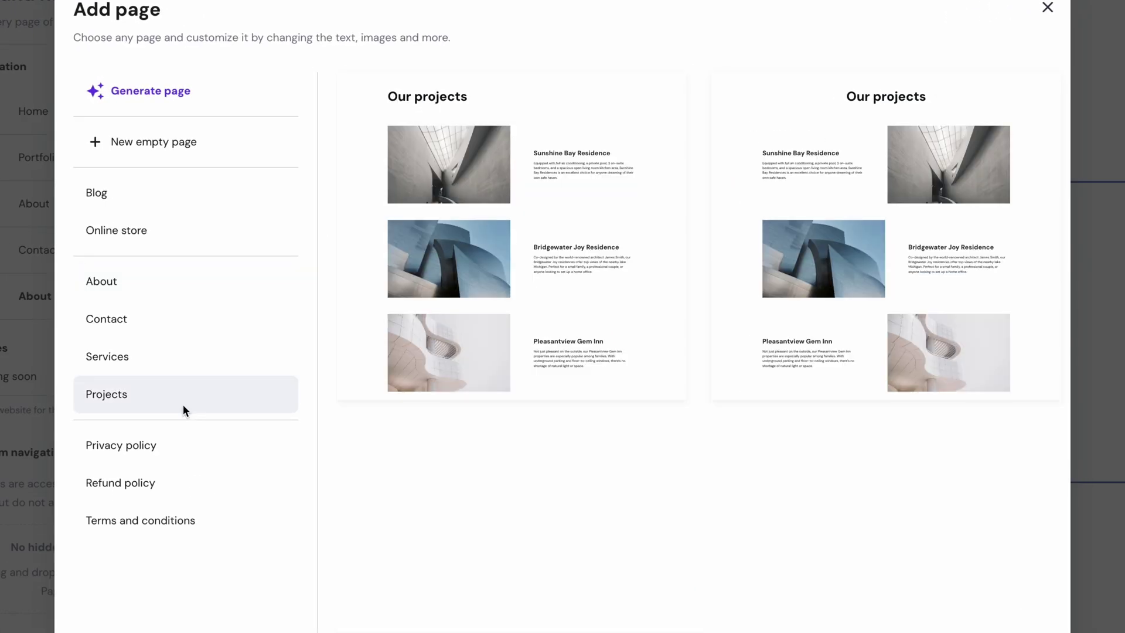
{"action": "left_click", "coordinate": [761, 311]}
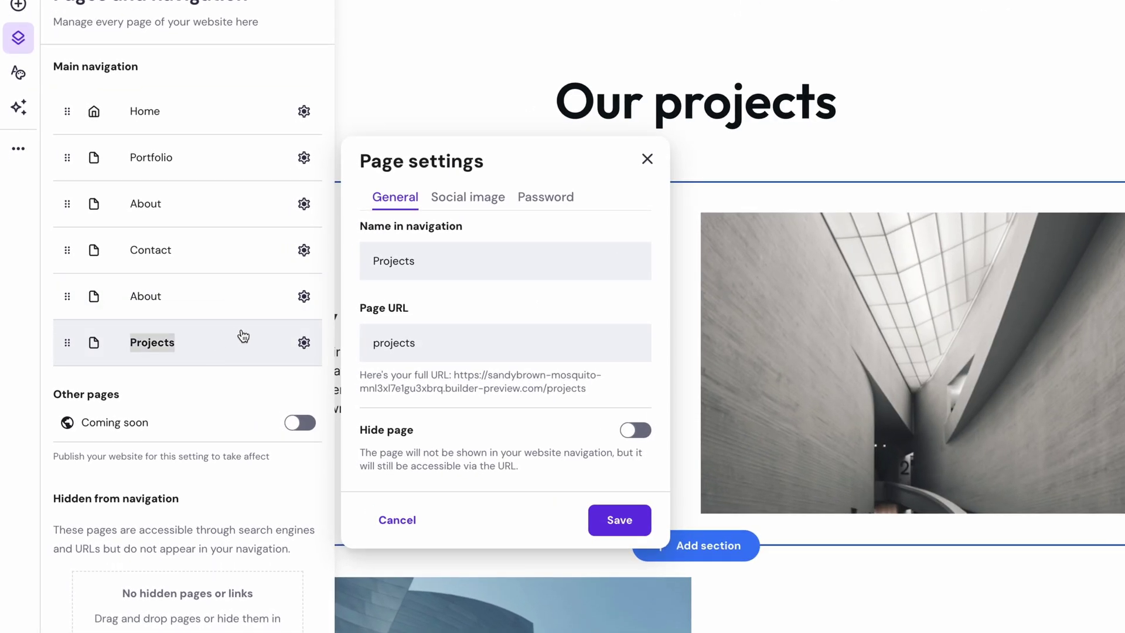
{"action": "left_click_drag", "start_coordinate": [68, 341], "coordinate": [141, 347]}
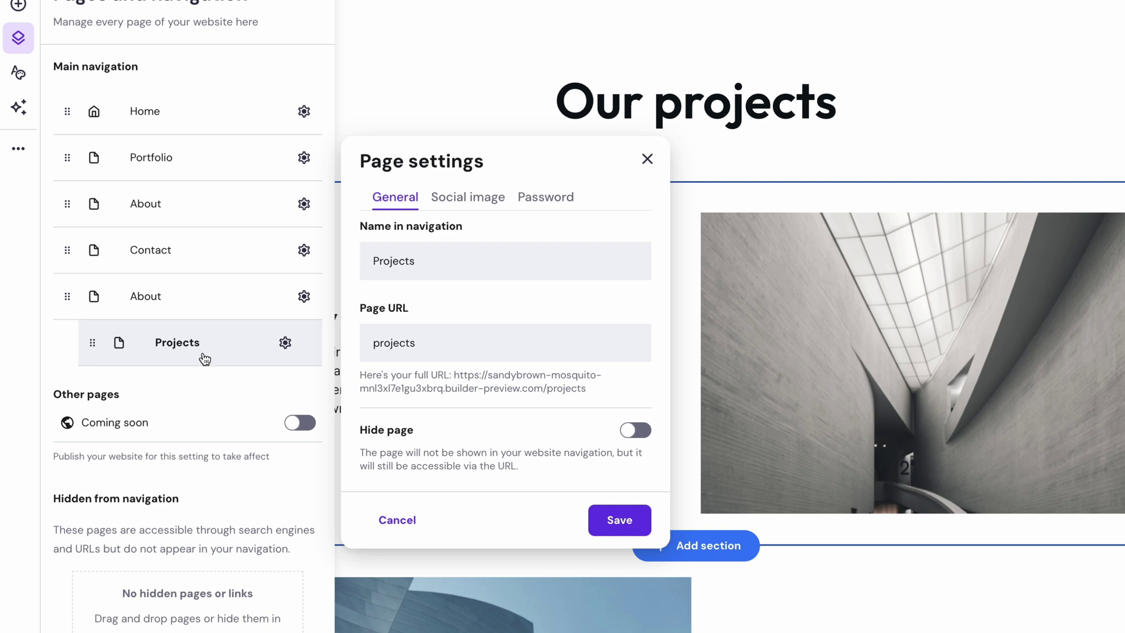
Password-protect the Projects page with a pasted password and the beige guest-area design
{"action": "left_click", "coordinate": [285, 343]}
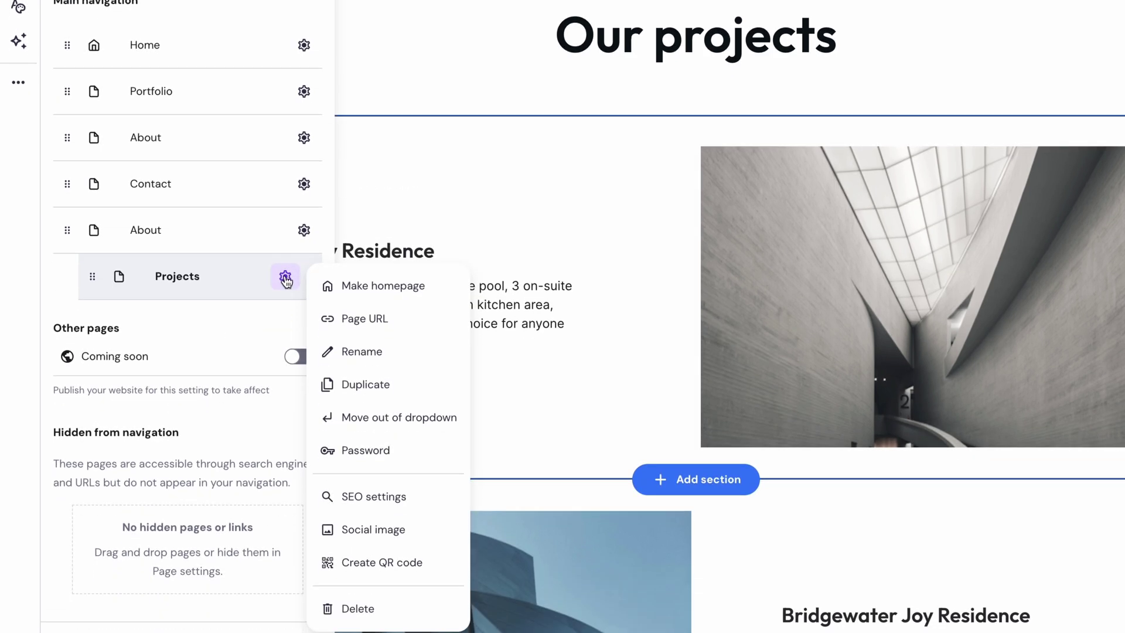
{"action": "left_click", "coordinate": [360, 449]}
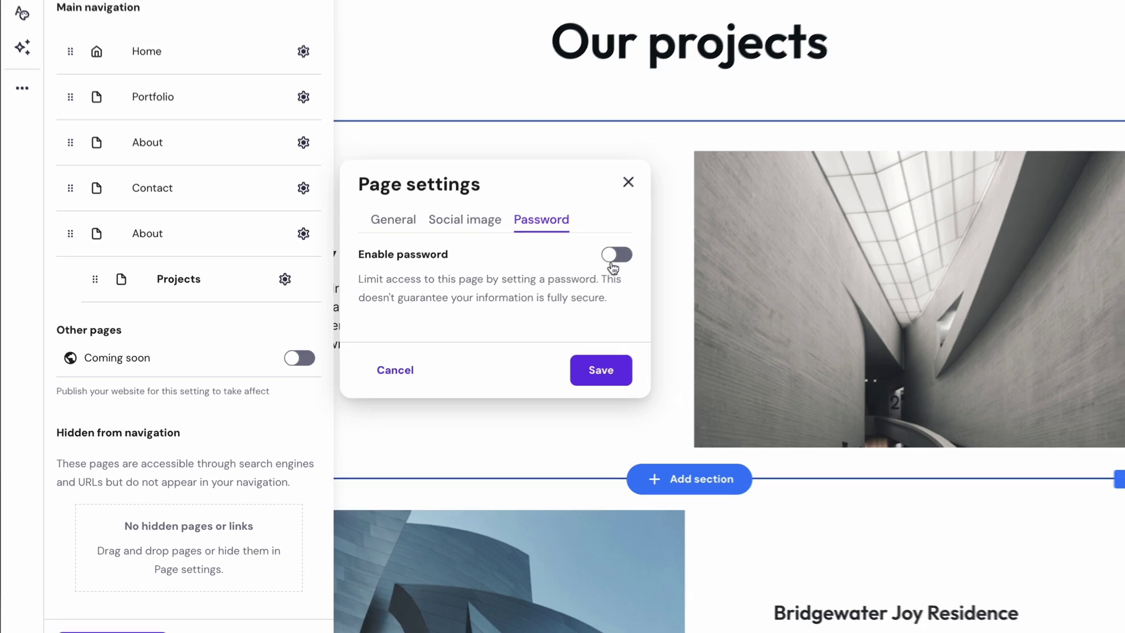
{"action": "left_click", "coordinate": [622, 251]}
{"action": "left_click", "coordinate": [419, 198]}
{"action": "key", "text": "ctrl+v"}
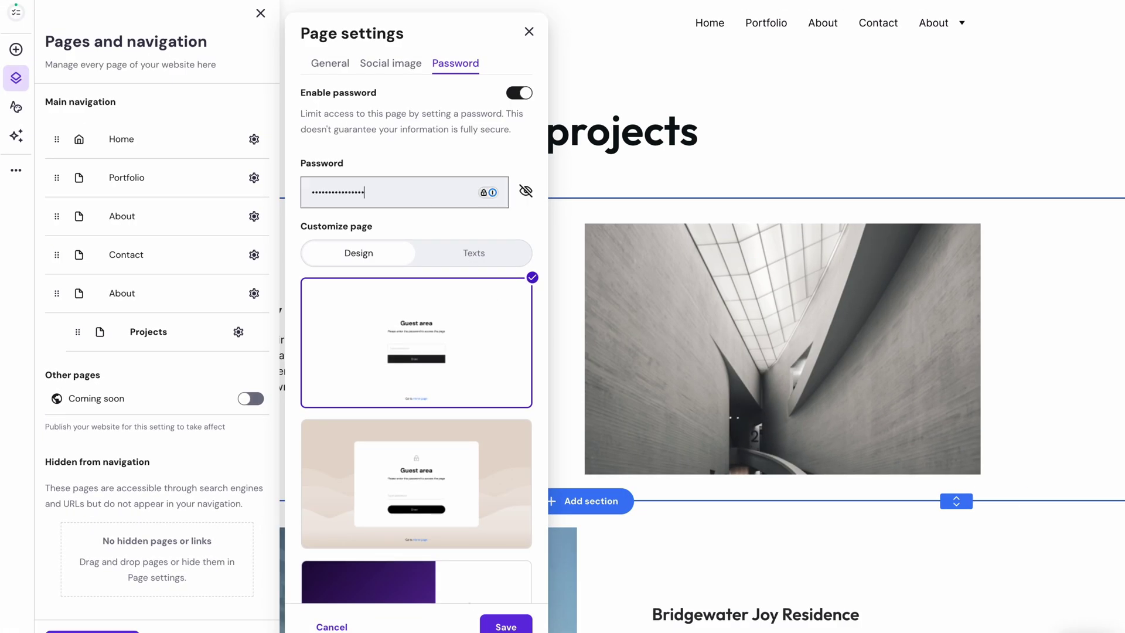
{"action": "left_click", "coordinate": [396, 457]}
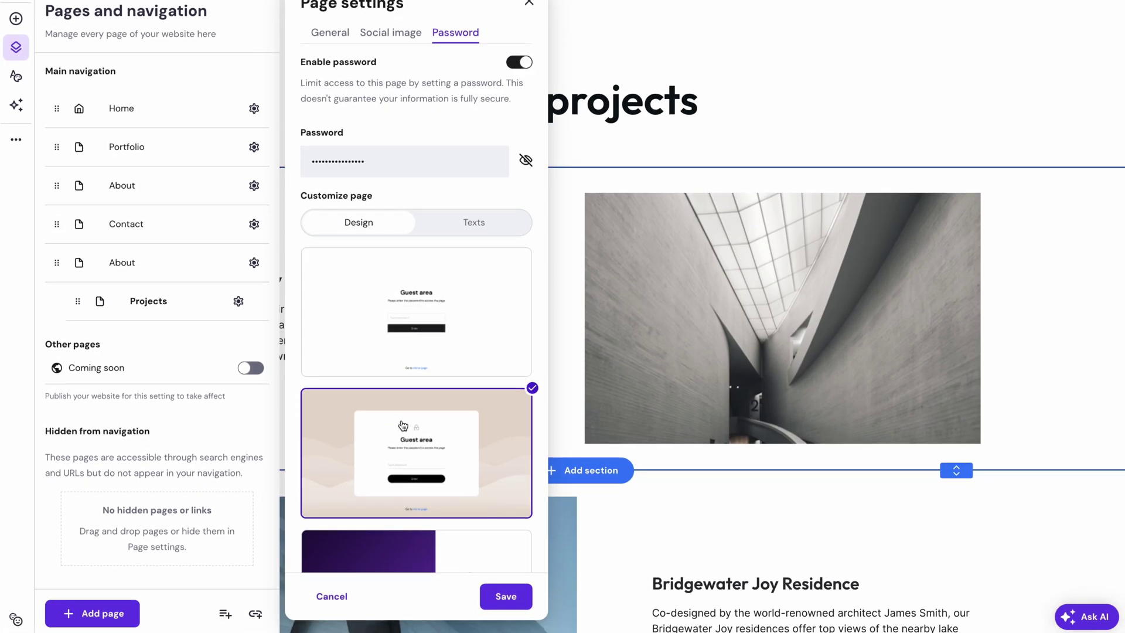
{"action": "scroll", "coordinate": [445, 527], "scroll_direction": "down", "scroll_amount": 1}
{"action": "left_click", "coordinate": [507, 595]}
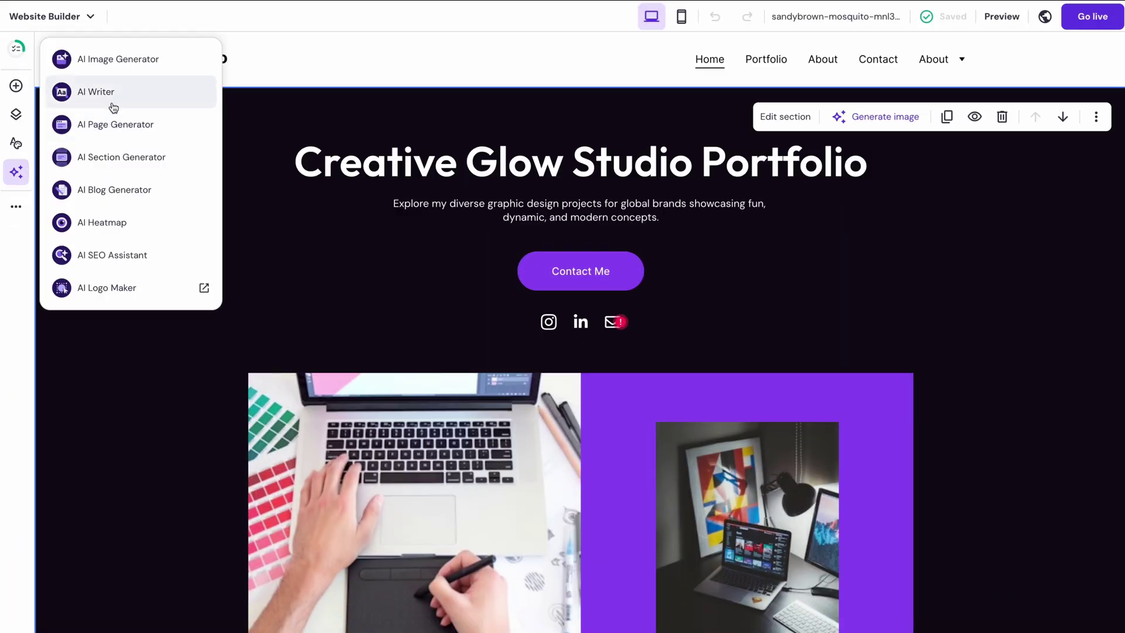
Generate an AI Writer paragraph about 10 years of graphic design experience from a pasted prompt
{"action": "left_click", "coordinate": [114, 108]}
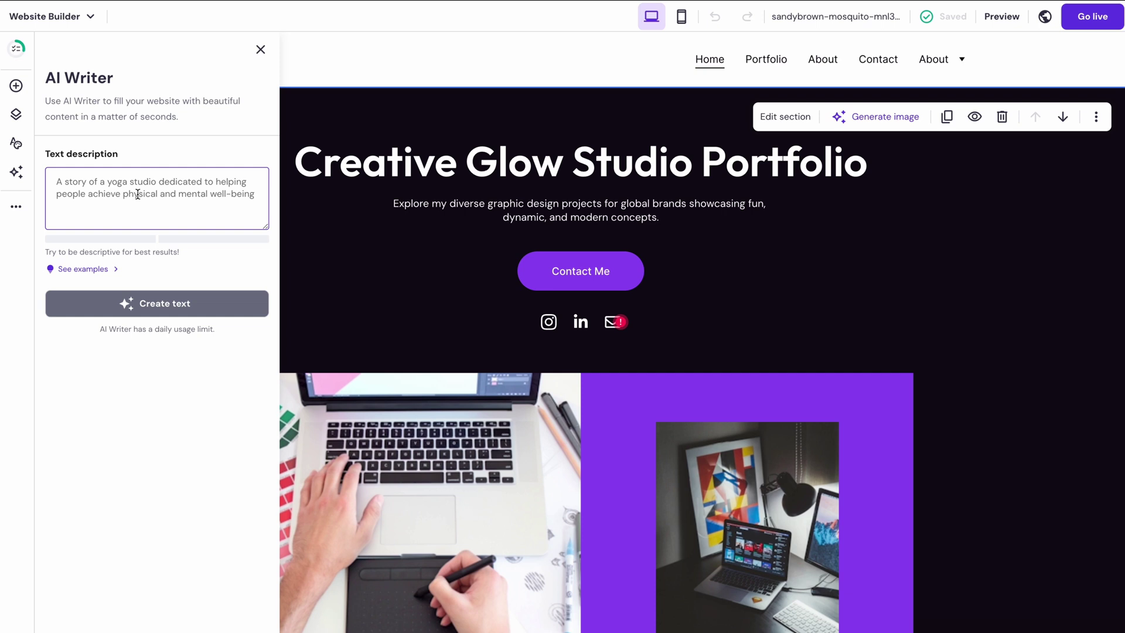
{"action": "type", "text": "Write a short paragraph boasting my skills as a graphic designer with 10 years of experience in the field"}
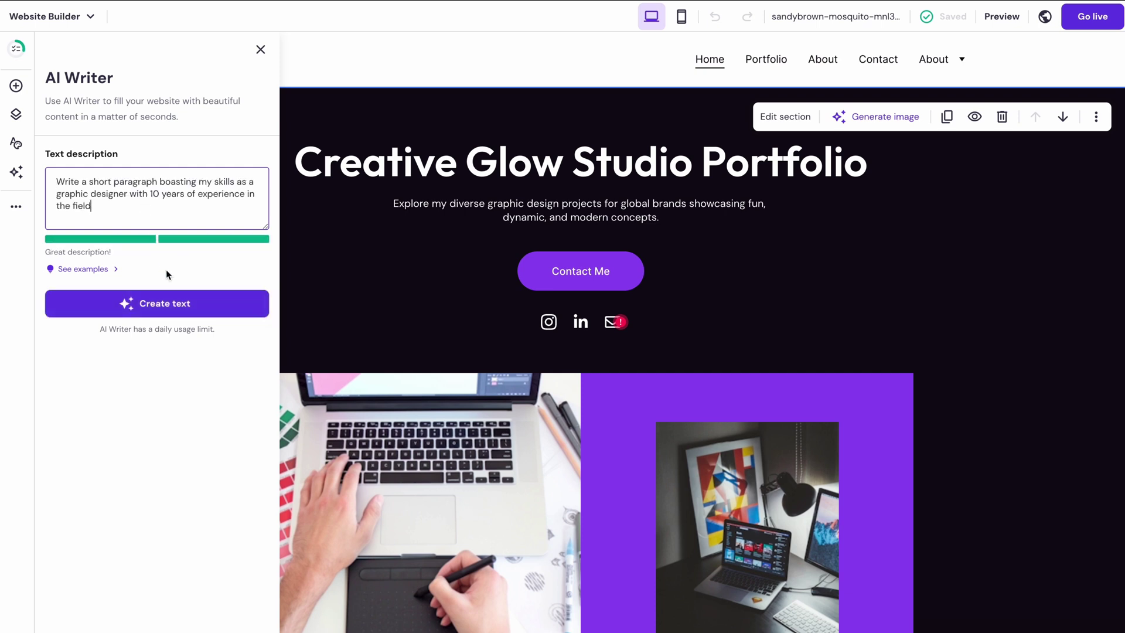
{"action": "left_click", "coordinate": [167, 301]}
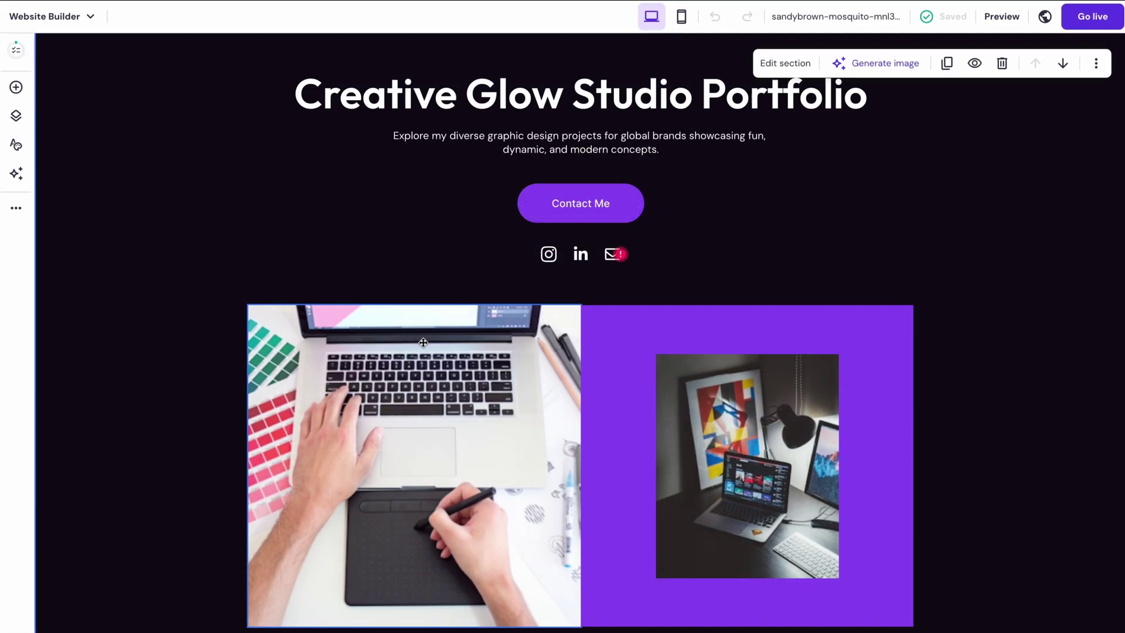
{"action": "left_click", "coordinate": [423, 343]}
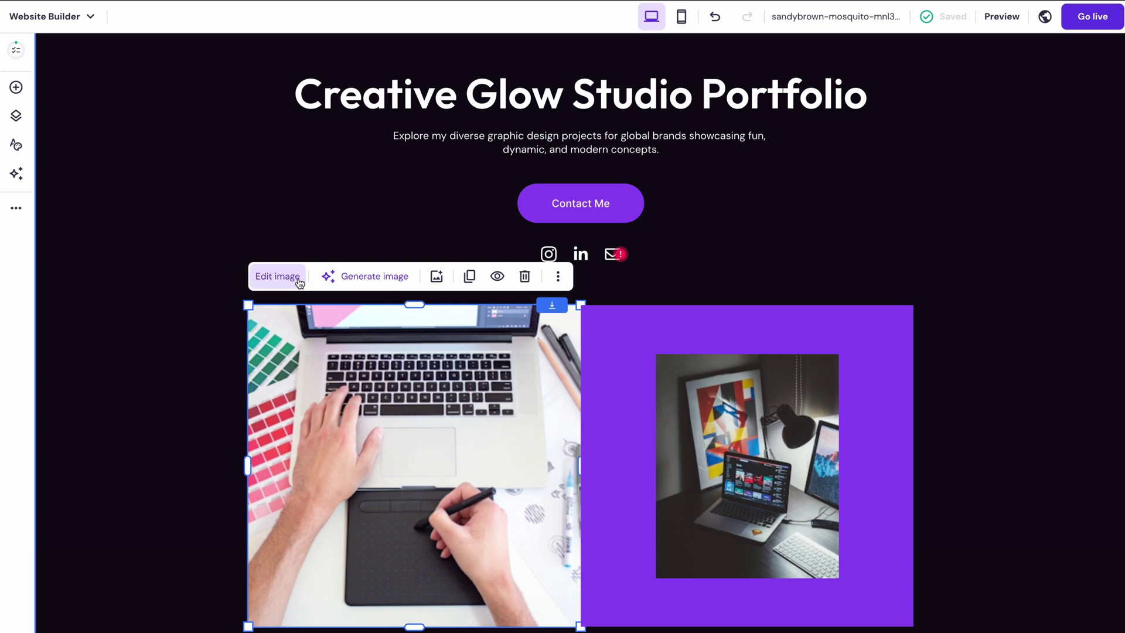
Set the laptop photo's On click action to Open link
{"action": "left_click", "coordinate": [277, 276]}
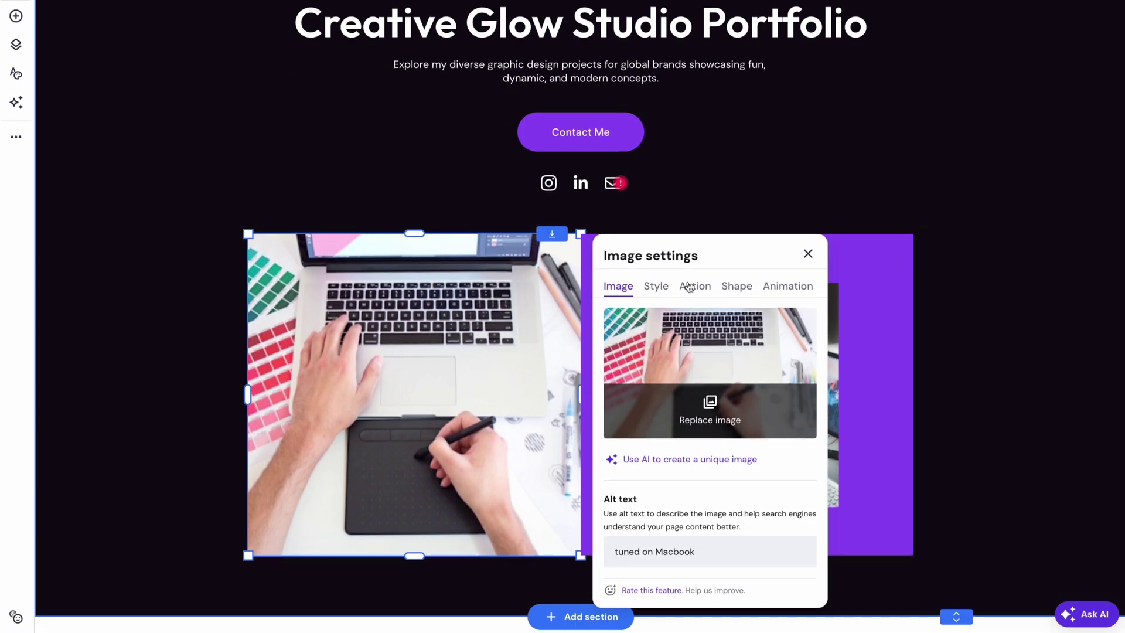
{"action": "left_click", "coordinate": [690, 289]}
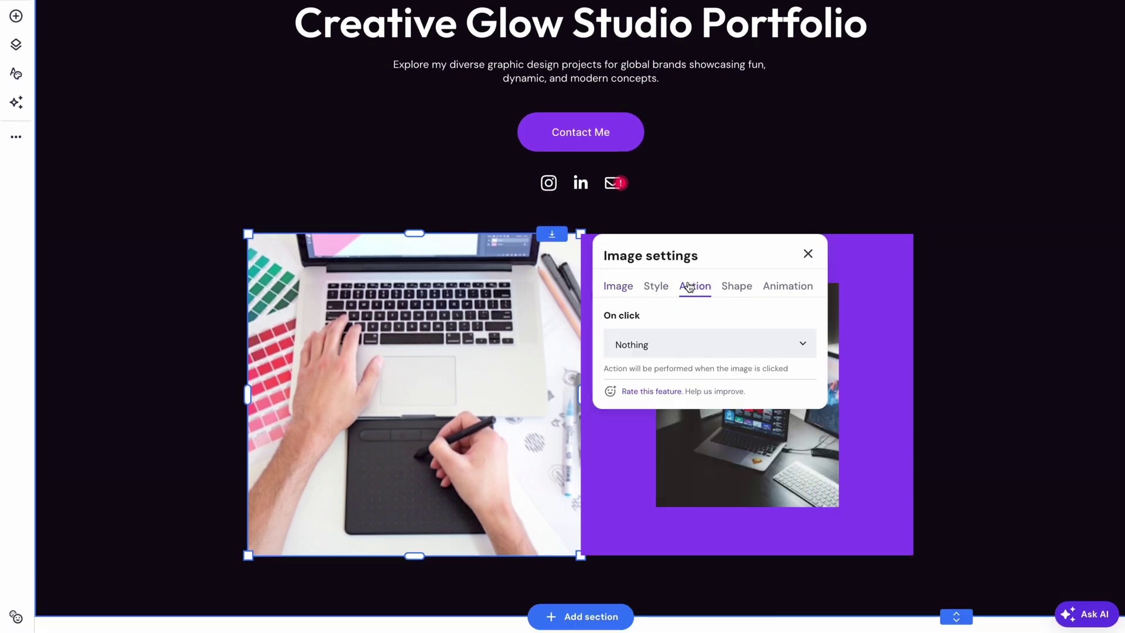
{"action": "left_click", "coordinate": [702, 347]}
{"action": "left_click", "coordinate": [698, 424]}
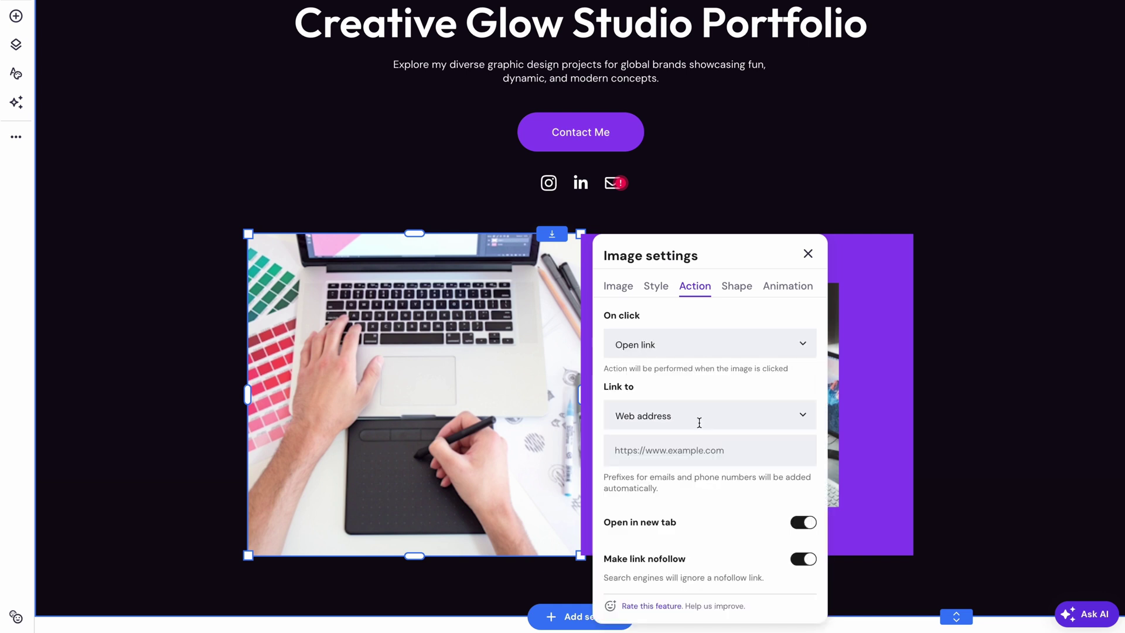
{"action": "left_click", "coordinate": [808, 254]}
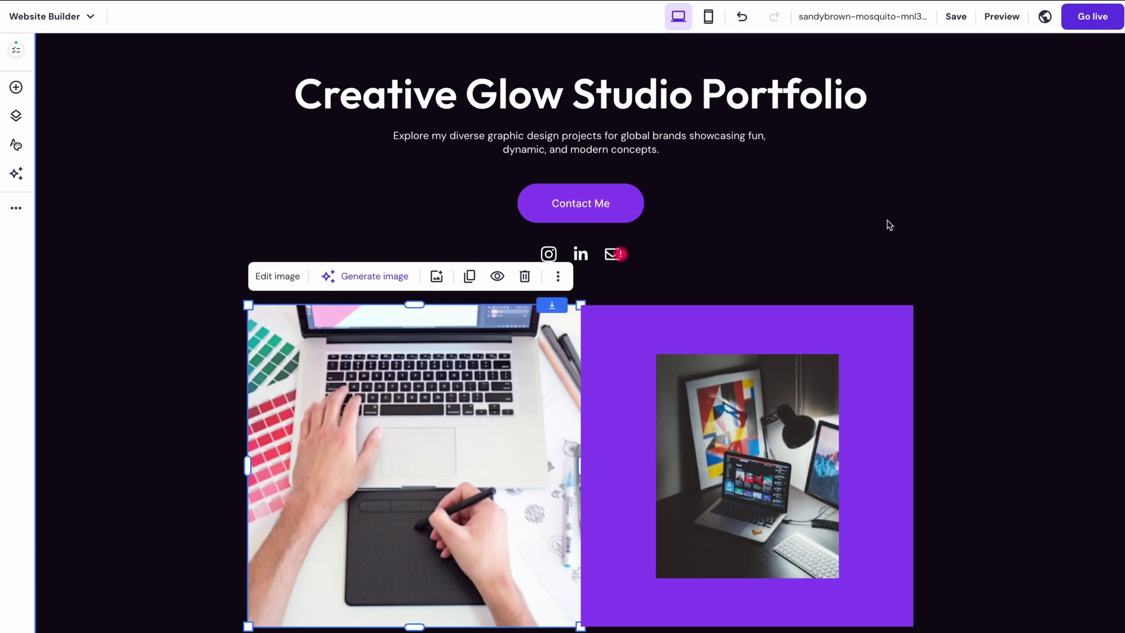
{"action": "left_click", "coordinate": [888, 225]}
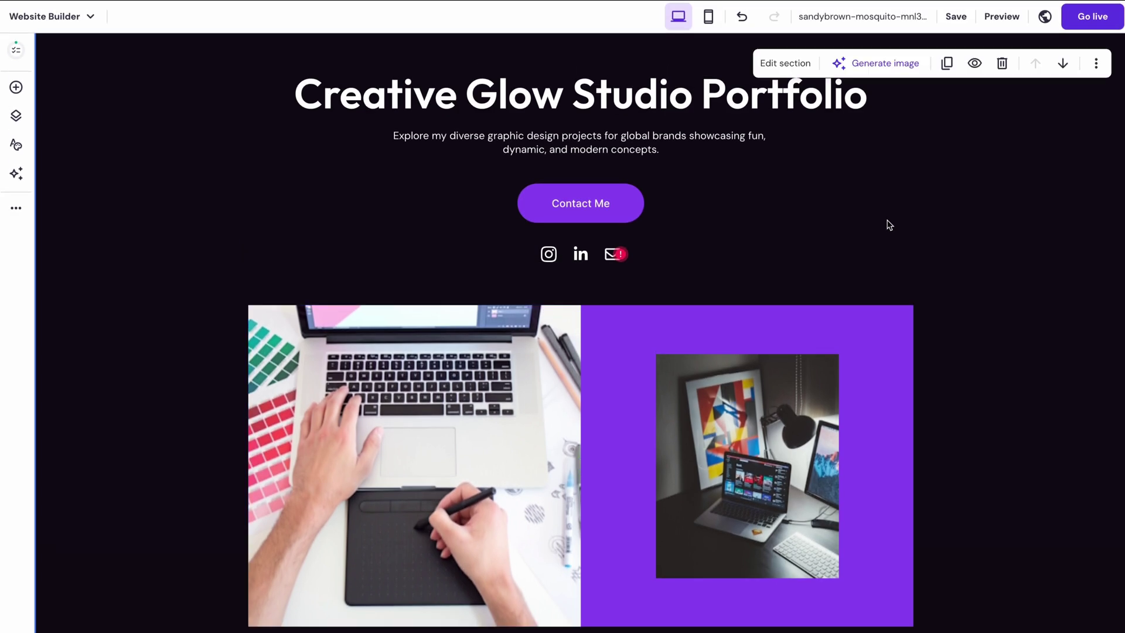
Give the hero an animated gradient background from purple to near-black #161617
{"action": "left_click", "coordinate": [785, 63]}
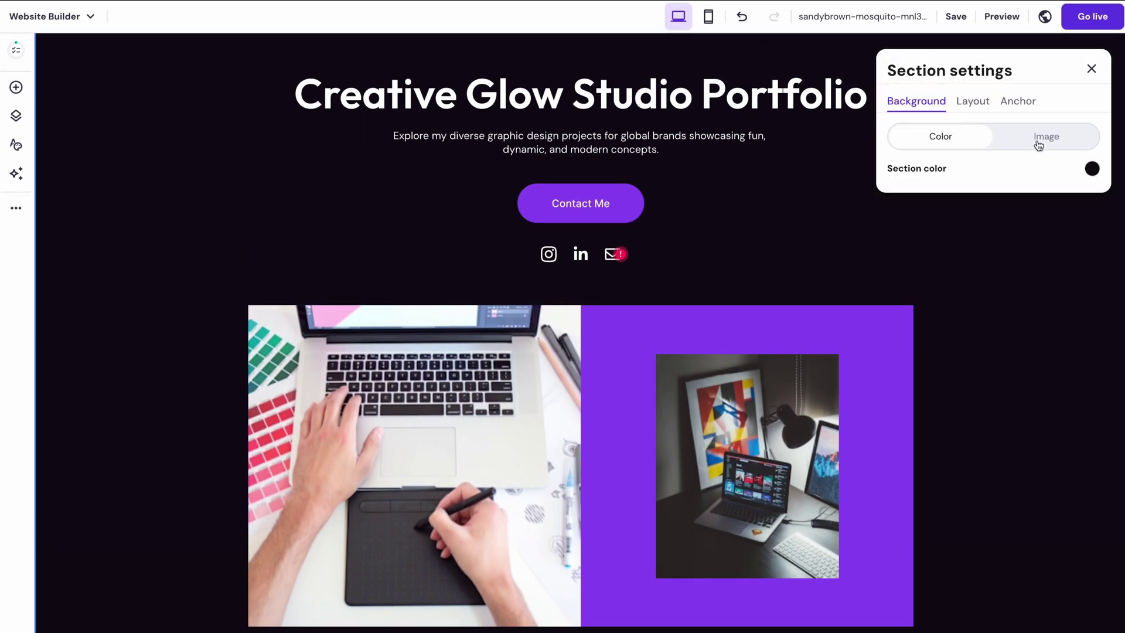
{"action": "left_click", "coordinate": [1088, 170]}
{"action": "left_click", "coordinate": [843, 61]}
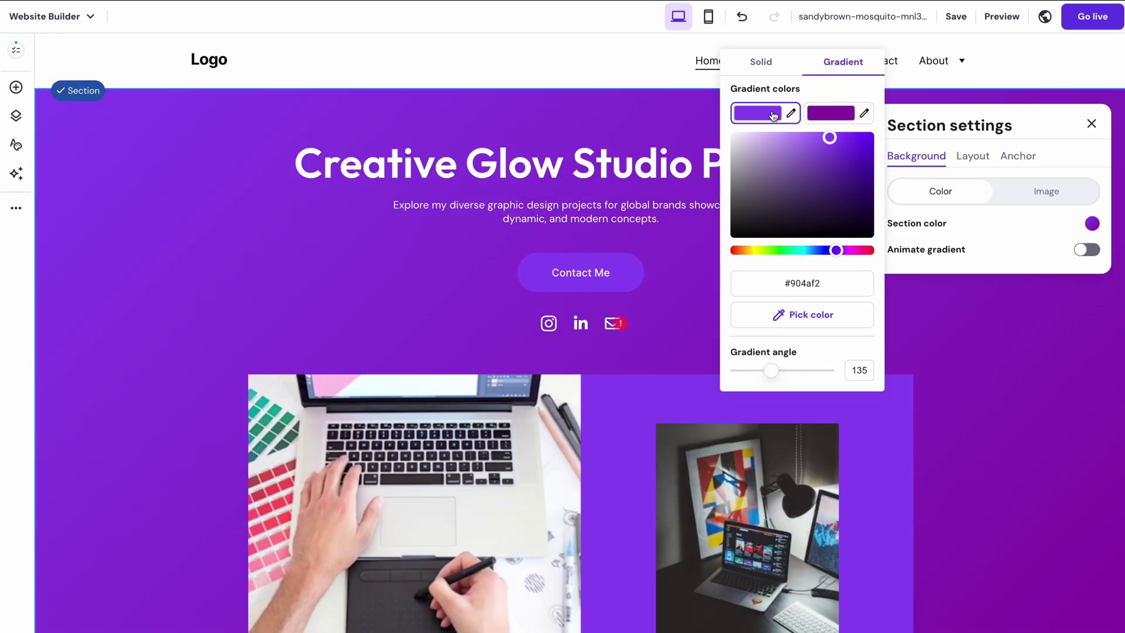
{"action": "left_click", "coordinate": [831, 113]}
{"action": "left_click_drag", "start_coordinate": [819, 168], "coordinate": [737, 221]}
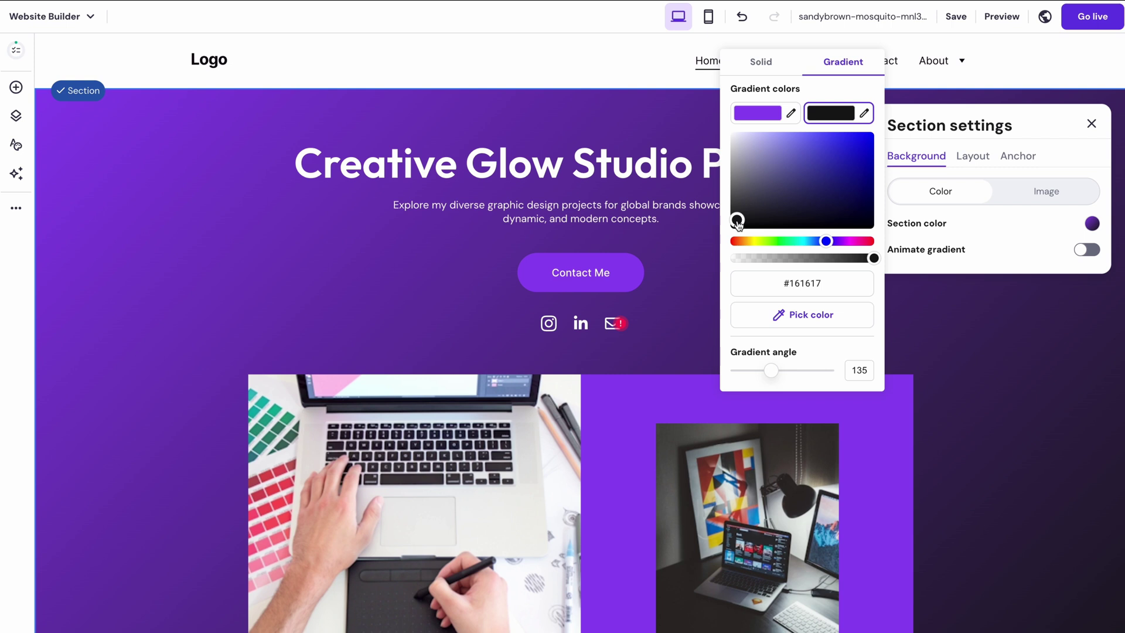
{"action": "left_click", "coordinate": [1077, 251]}
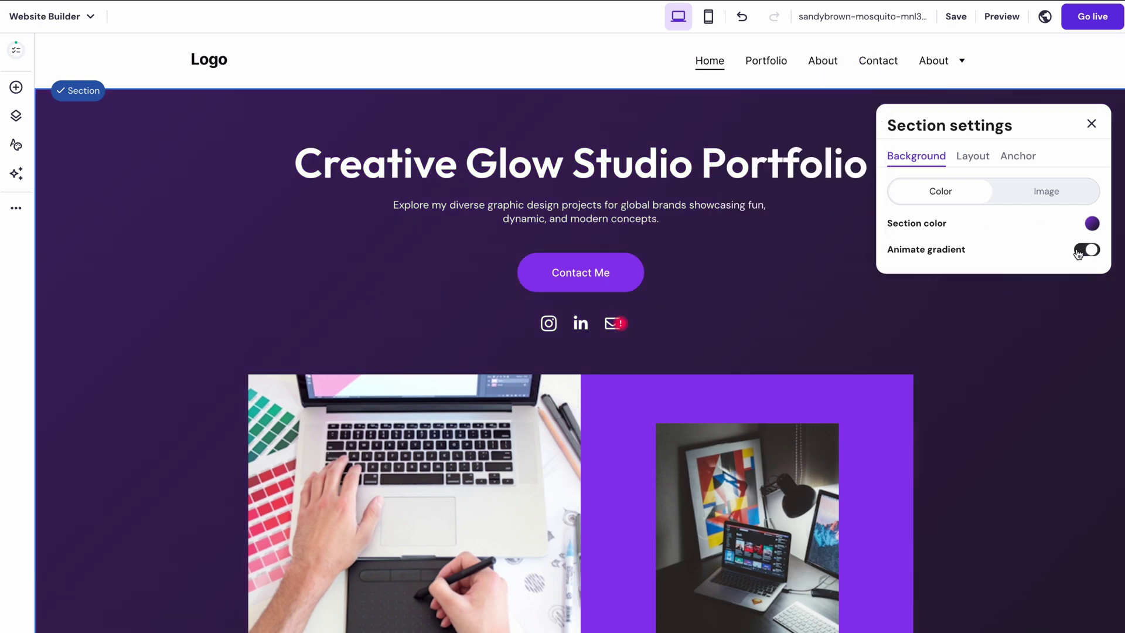
{"action": "left_click", "coordinate": [1089, 124]}
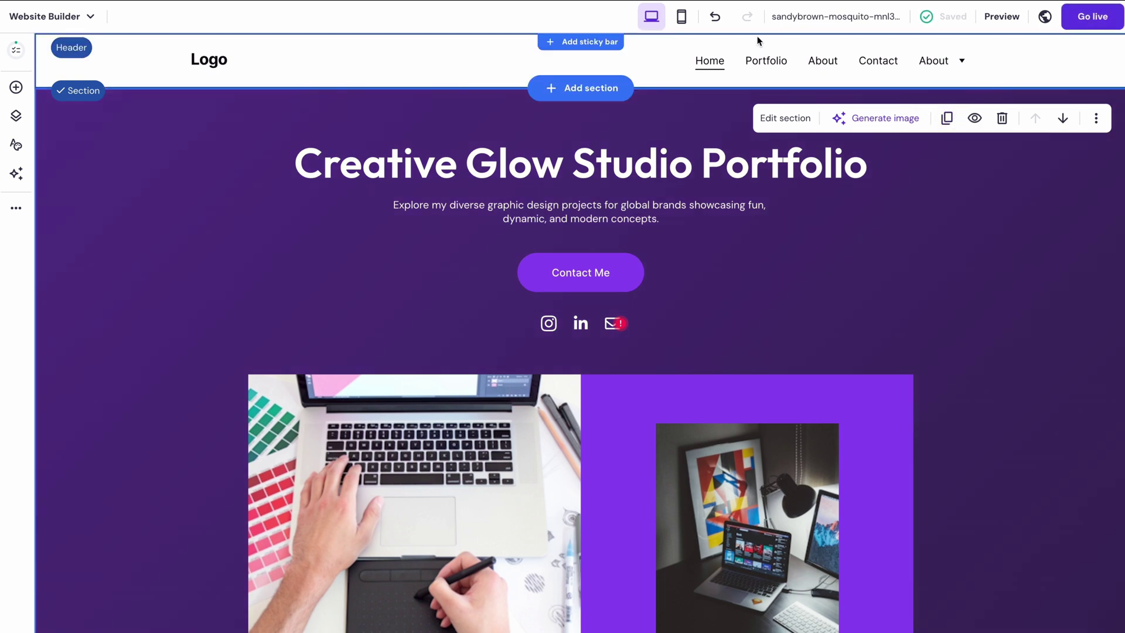
Preview the homepage in mobile layout, scrolling through to check how each section stacks
{"action": "left_click", "coordinate": [682, 18]}
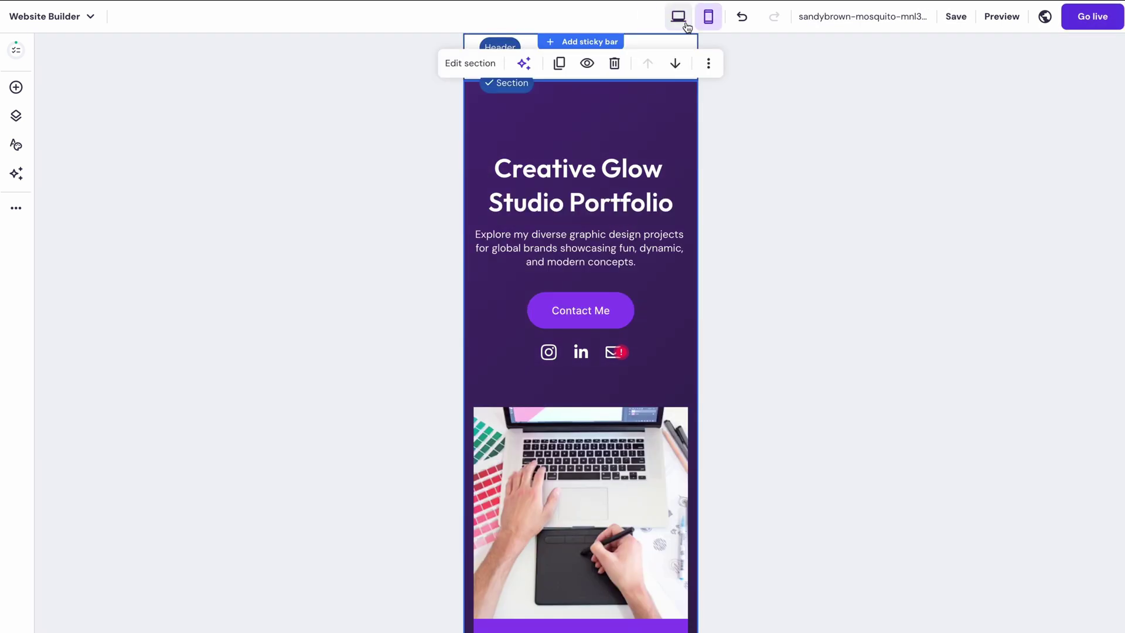
{"action": "scroll", "coordinate": [658, 195], "scroll_direction": "down", "scroll_amount": 4}
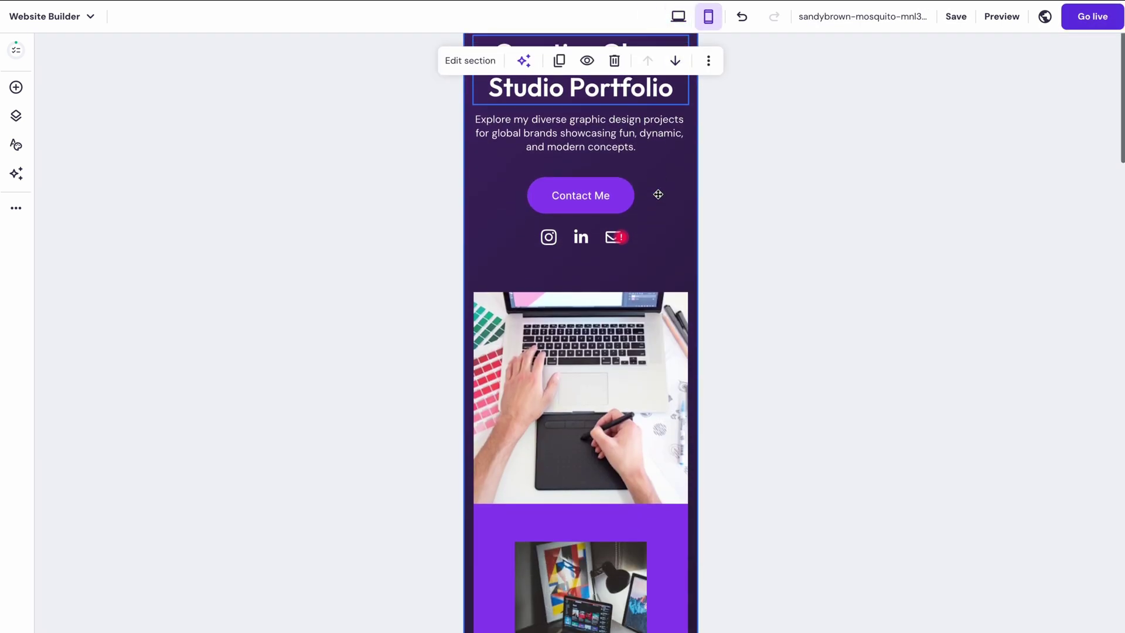
{"action": "scroll", "coordinate": [751, 197], "scroll_direction": "up", "scroll_amount": 4}
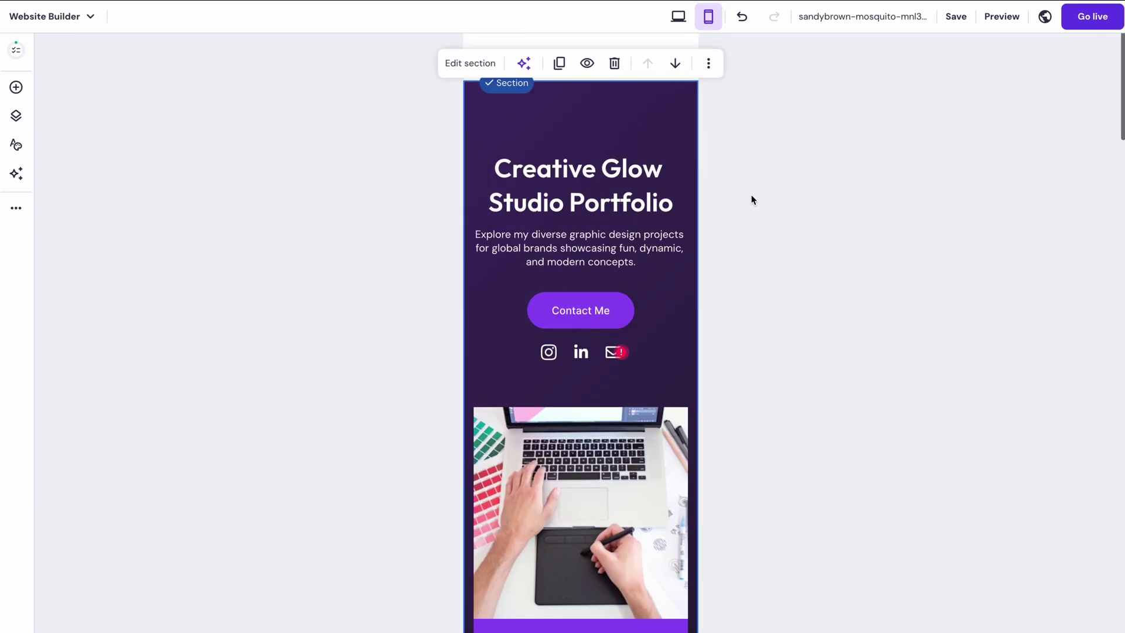
{"action": "left_click", "coordinate": [679, 206]}
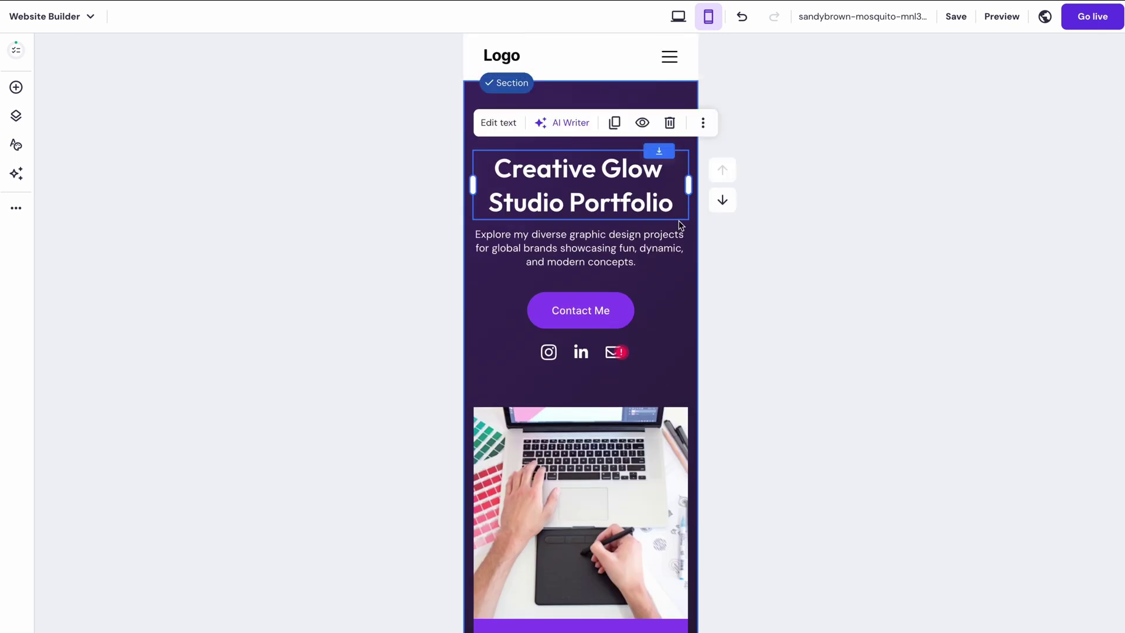
{"action": "left_click", "coordinate": [590, 65]}
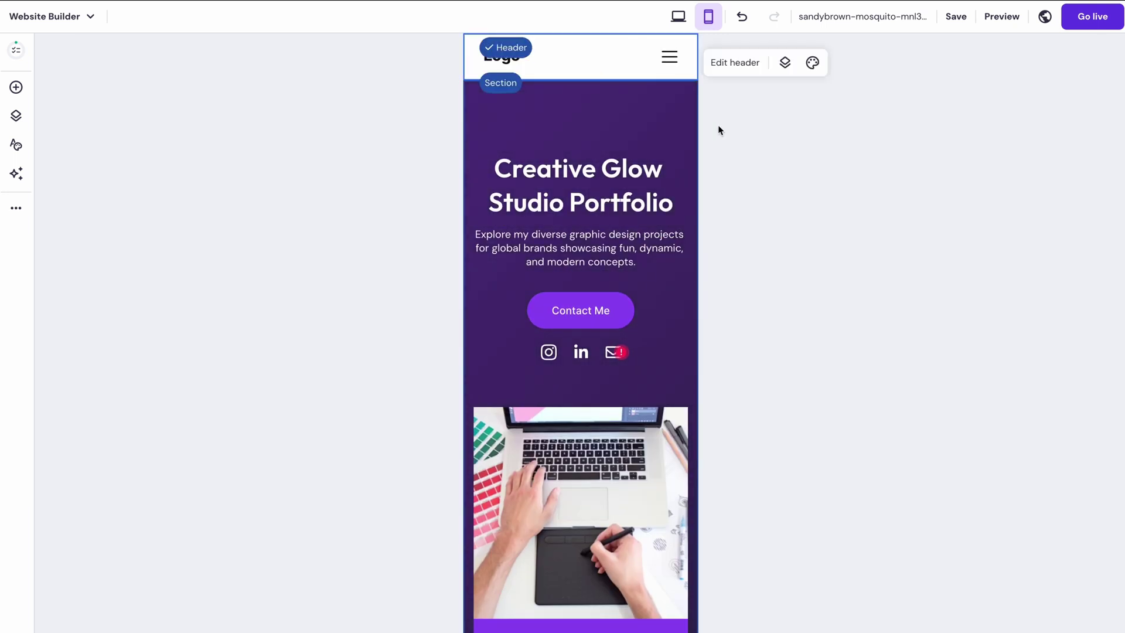
{"action": "scroll", "coordinate": [718, 128], "scroll_direction": "down", "scroll_amount": 6}
{"action": "scroll", "coordinate": [718, 125], "scroll_direction": "down", "scroll_amount": 8}
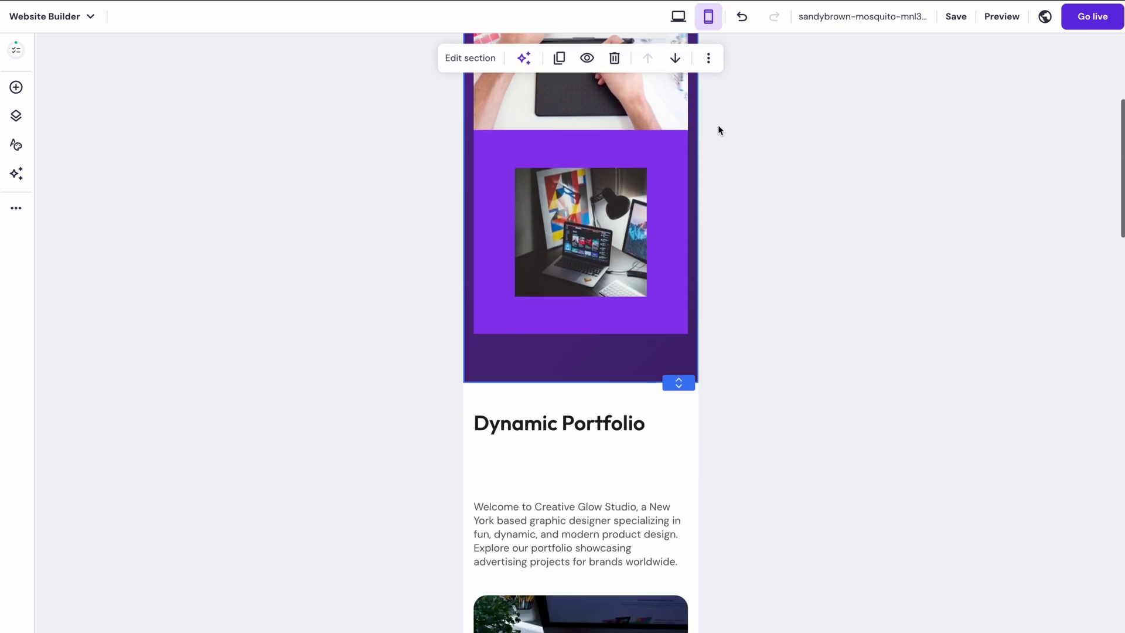
{"action": "scroll", "coordinate": [718, 125], "scroll_direction": "down", "scroll_amount": 3}
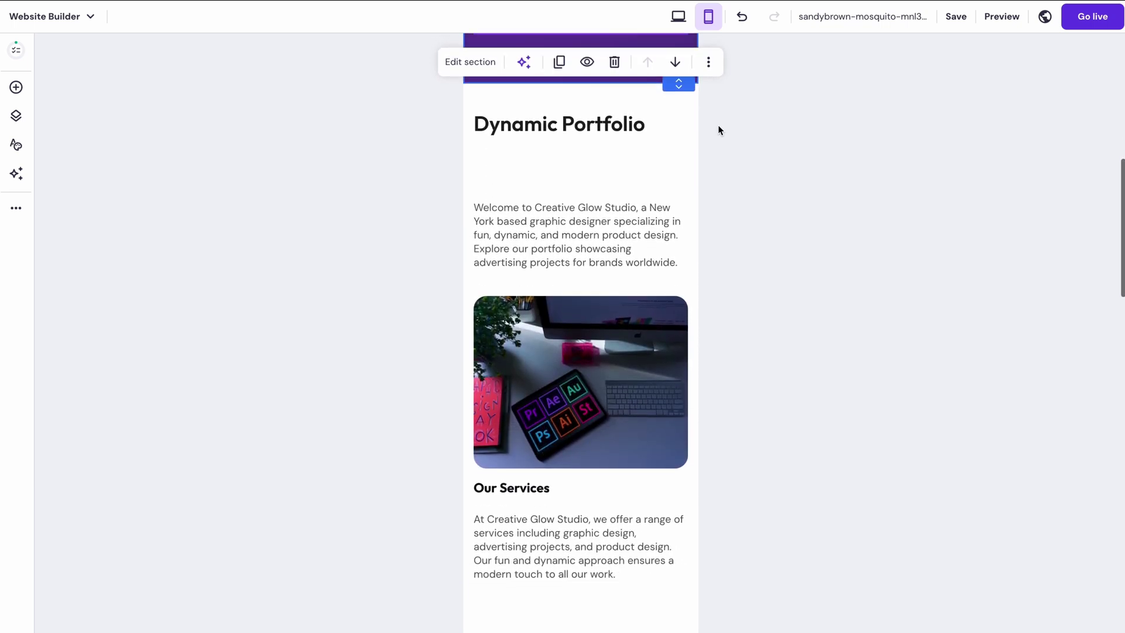
{"action": "scroll", "coordinate": [718, 126], "scroll_direction": "down", "scroll_amount": 3}
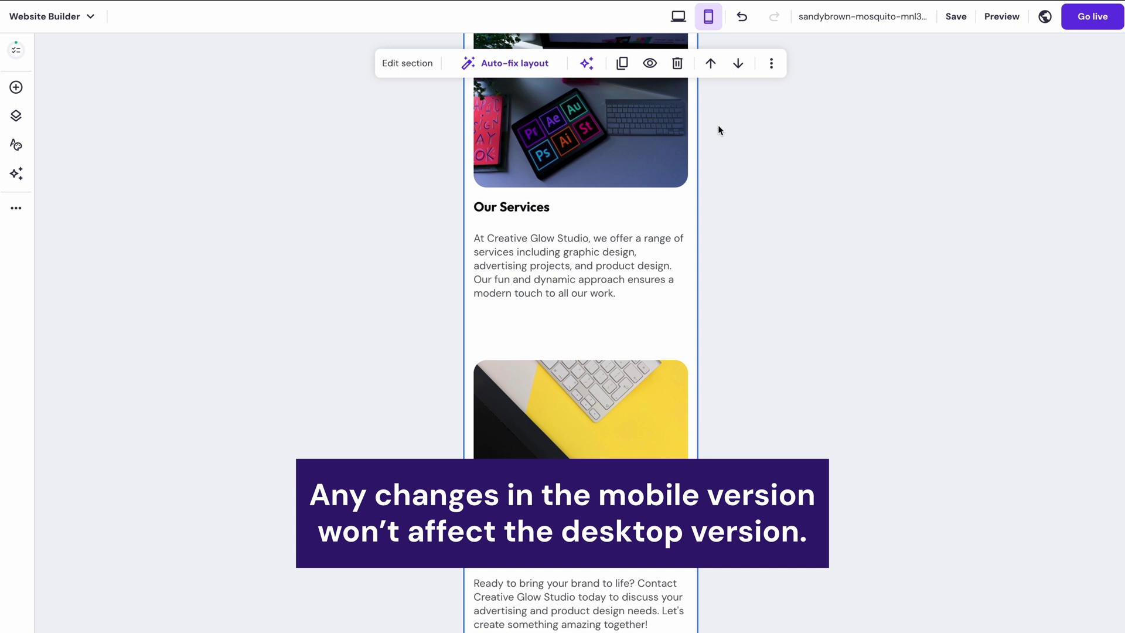
{"action": "scroll", "coordinate": [719, 124], "scroll_direction": "down", "scroll_amount": 4}
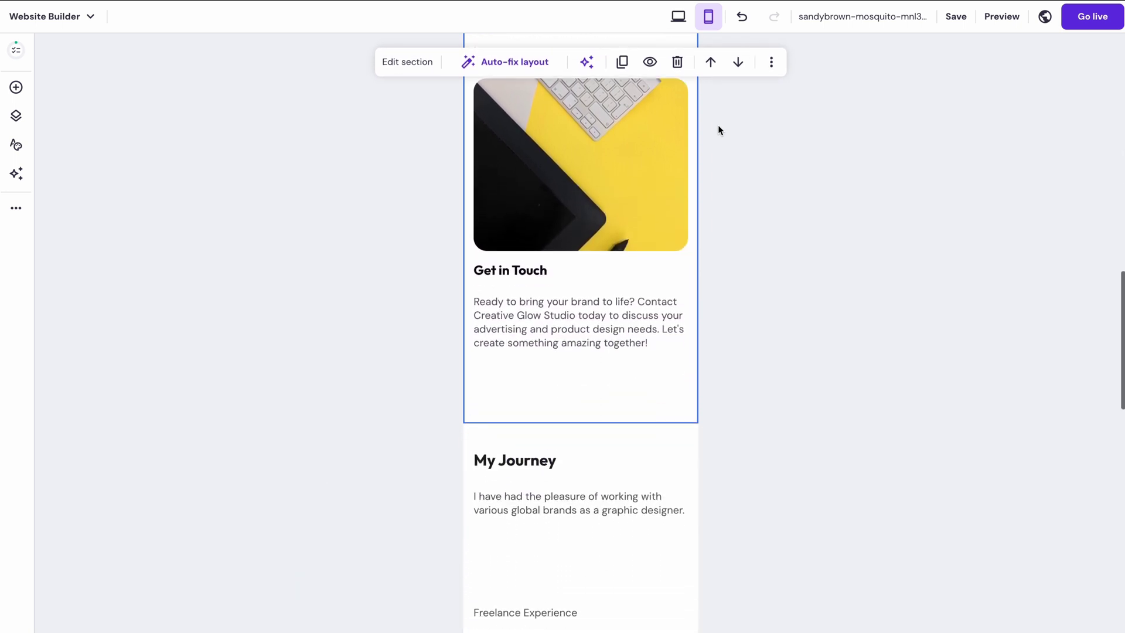
{"action": "scroll", "coordinate": [718, 124], "scroll_direction": "up", "scroll_amount": 12}
{"action": "scroll", "coordinate": [718, 124], "scroll_direction": "up", "scroll_amount": 5}
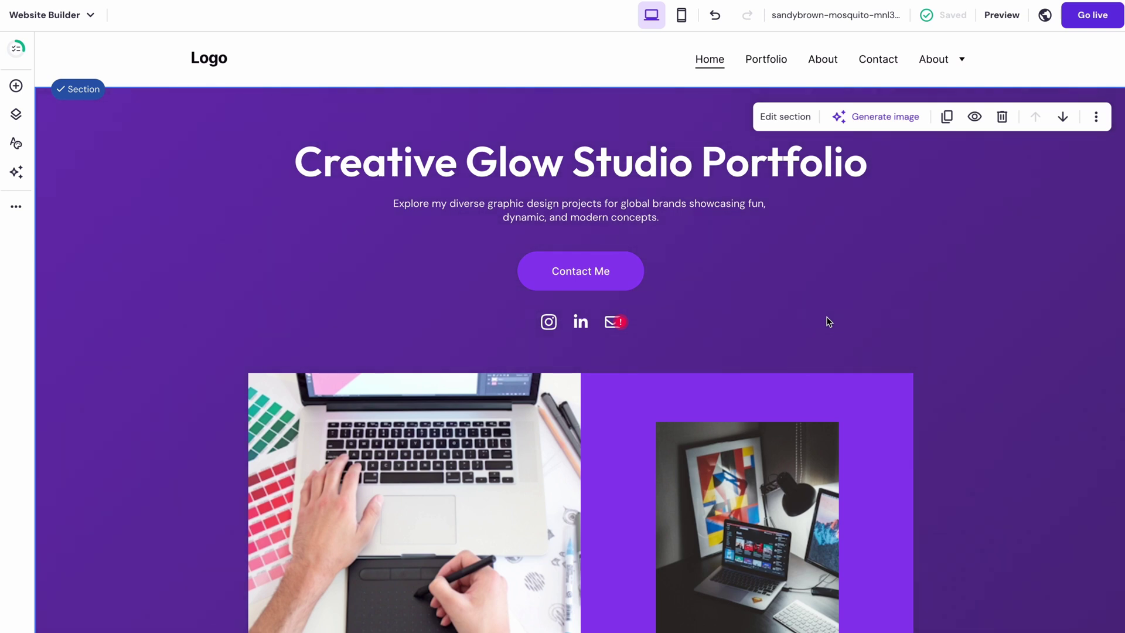
From the domain name in the top bar, choose to connect your own domain
{"action": "left_click", "coordinate": [843, 17]}
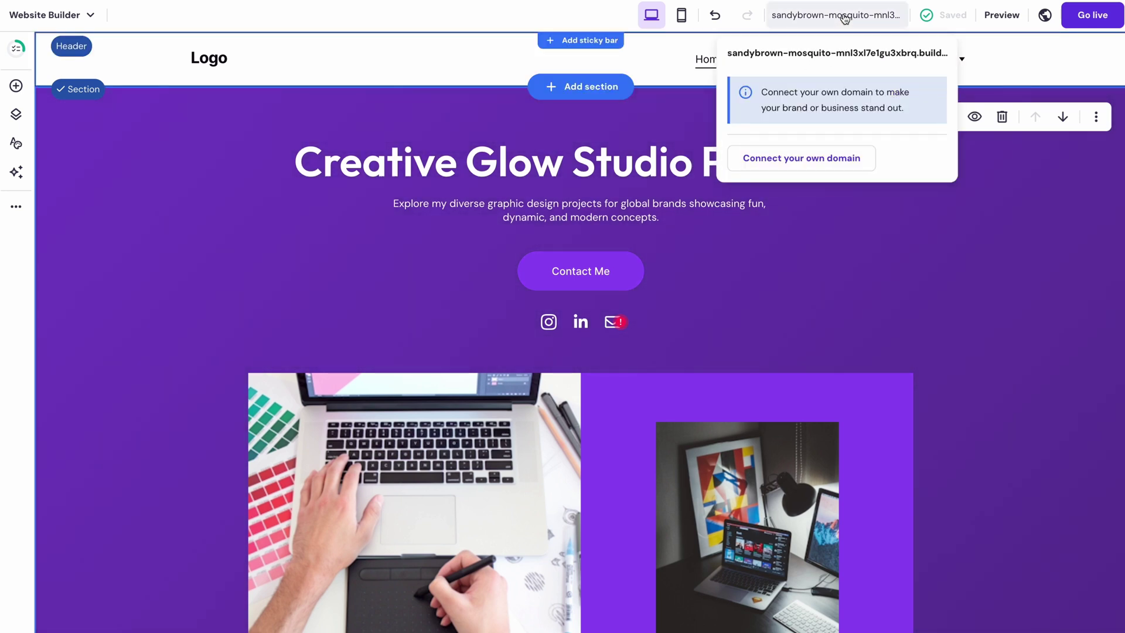
{"action": "left_click", "coordinate": [811, 156]}
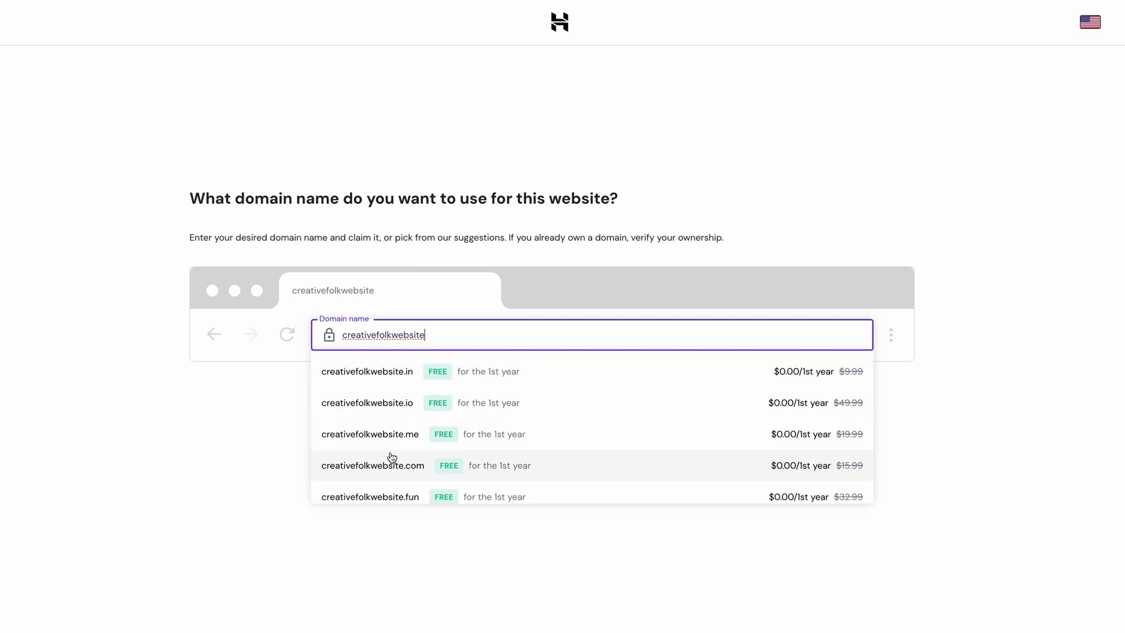
Claim creativefolkwebsite.com from the free domain suggestions
{"action": "left_click", "coordinate": [399, 464]}
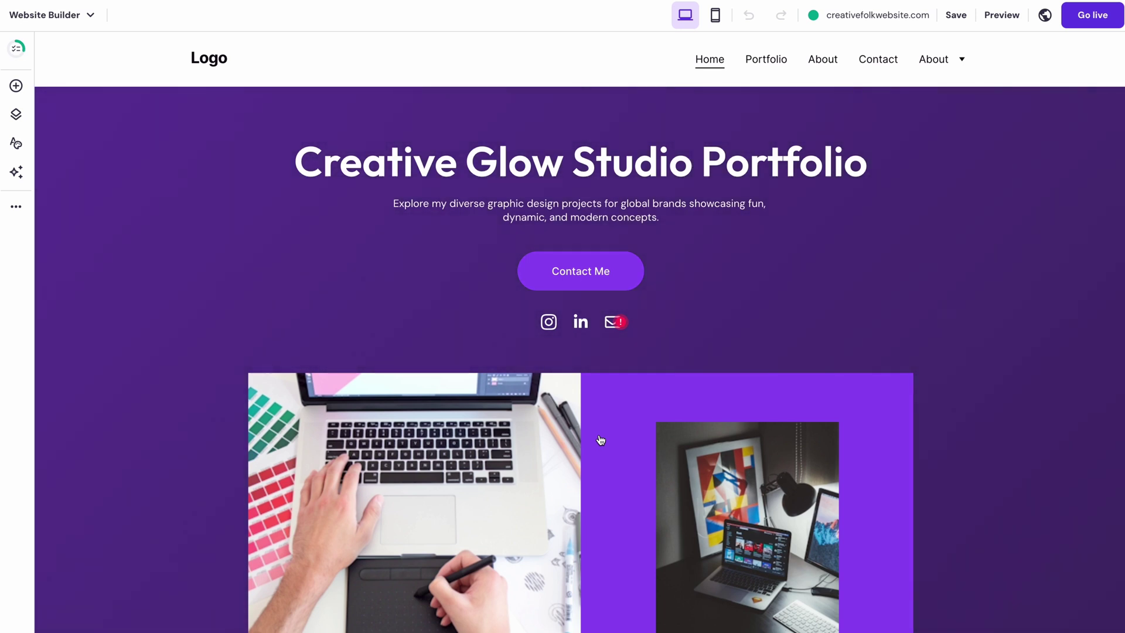
Open the SEO settings from the website settings list
{"action": "scroll", "coordinate": [600, 439], "scroll_direction": "down", "scroll_amount": 1}
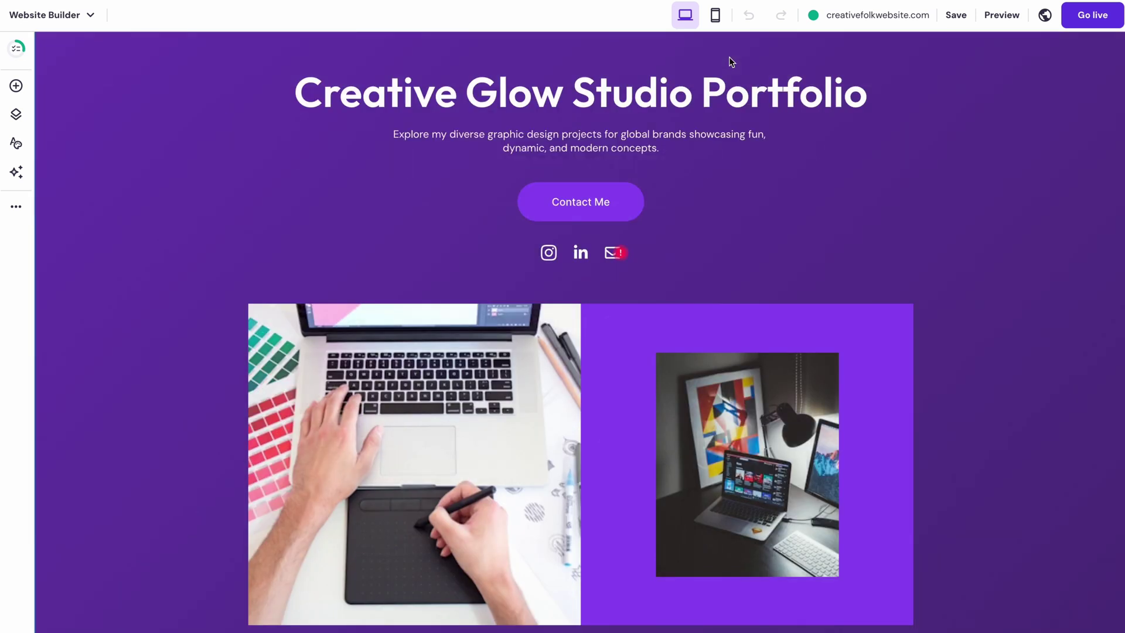
{"action": "left_click", "coordinate": [14, 204]}
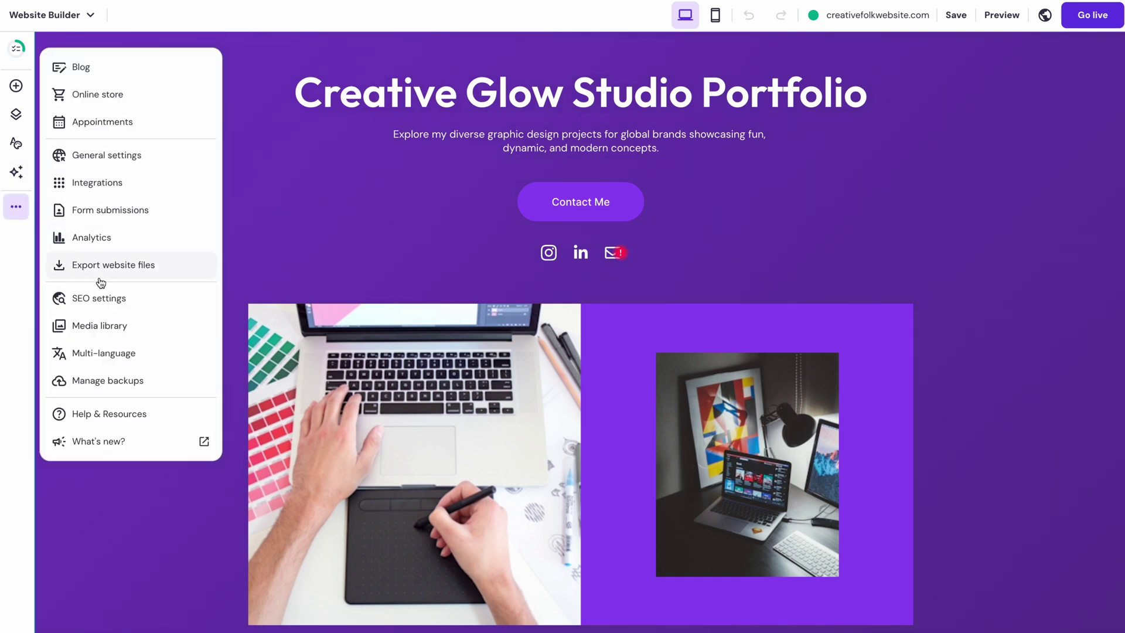
{"action": "left_click", "coordinate": [108, 305]}
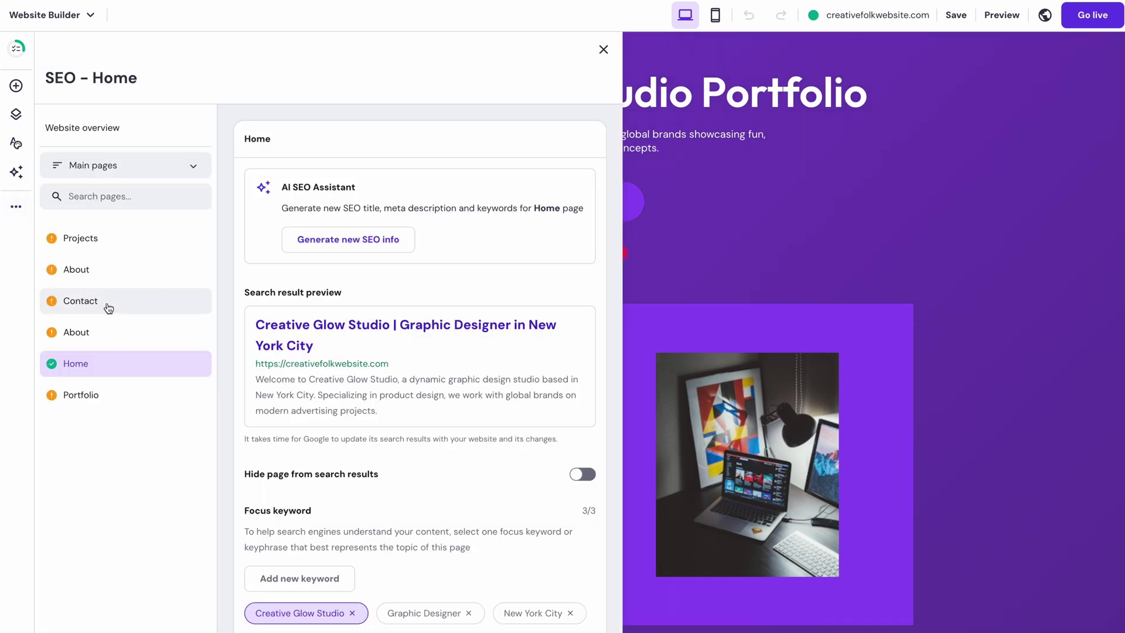
{"action": "scroll", "coordinate": [252, 396], "scroll_direction": "down", "scroll_amount": 4}
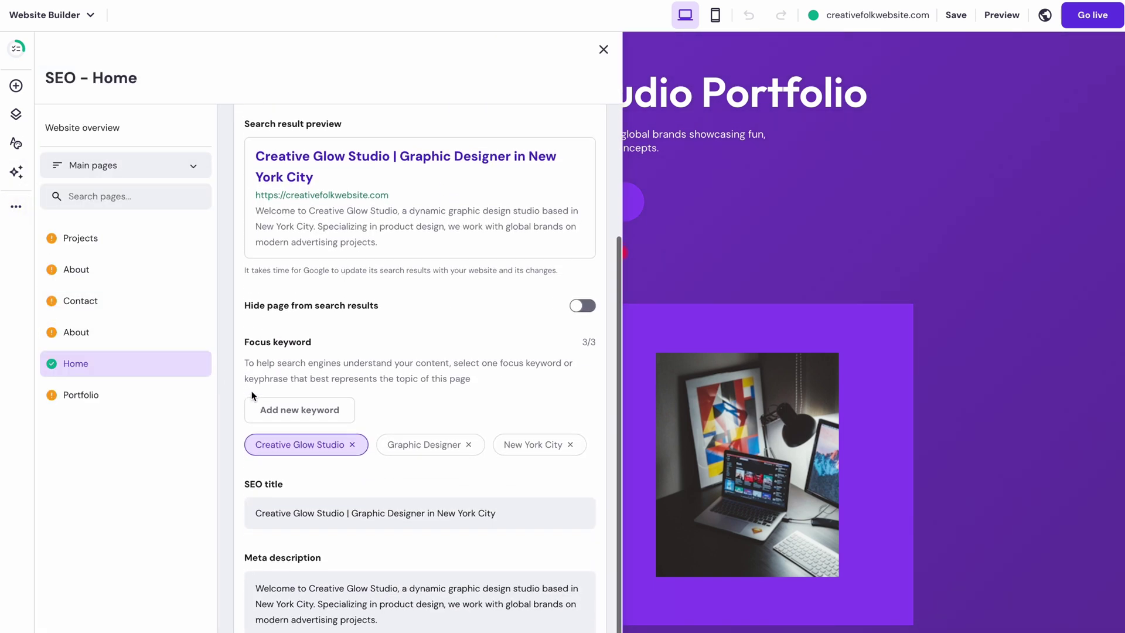
{"action": "scroll", "coordinate": [252, 395], "scroll_direction": "up", "scroll_amount": 4}
Review the Portfolio page's SEO title, description and keywords, then switch back to Home
{"action": "left_click", "coordinate": [162, 395]}
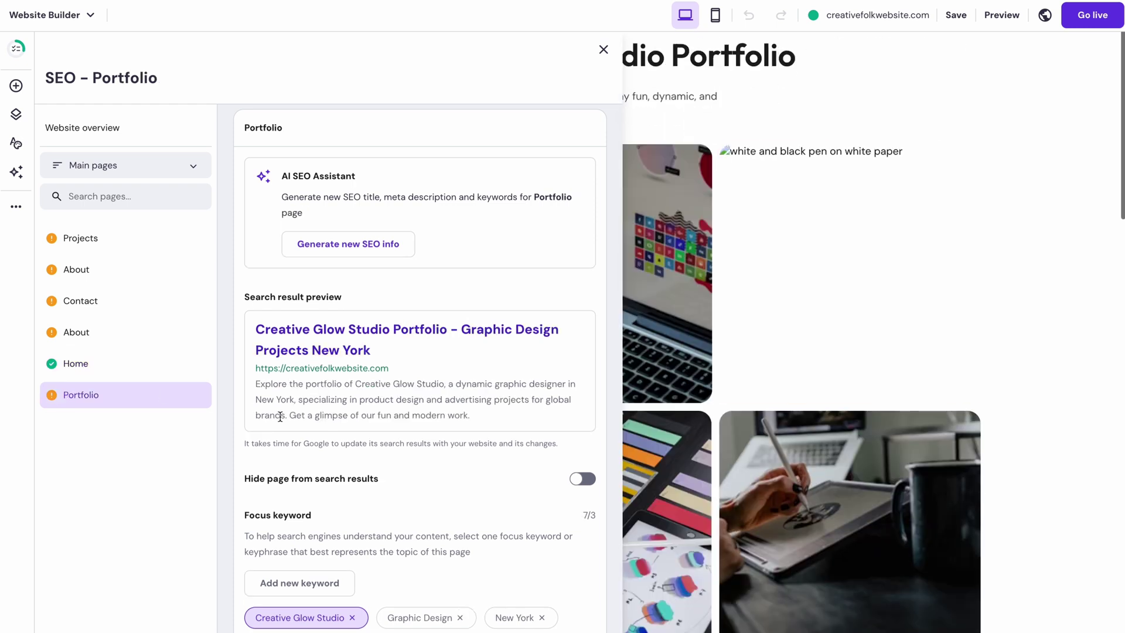
{"action": "scroll", "coordinate": [283, 412], "scroll_direction": "down", "scroll_amount": 5}
{"action": "scroll", "coordinate": [282, 412], "scroll_direction": "down", "scroll_amount": 2}
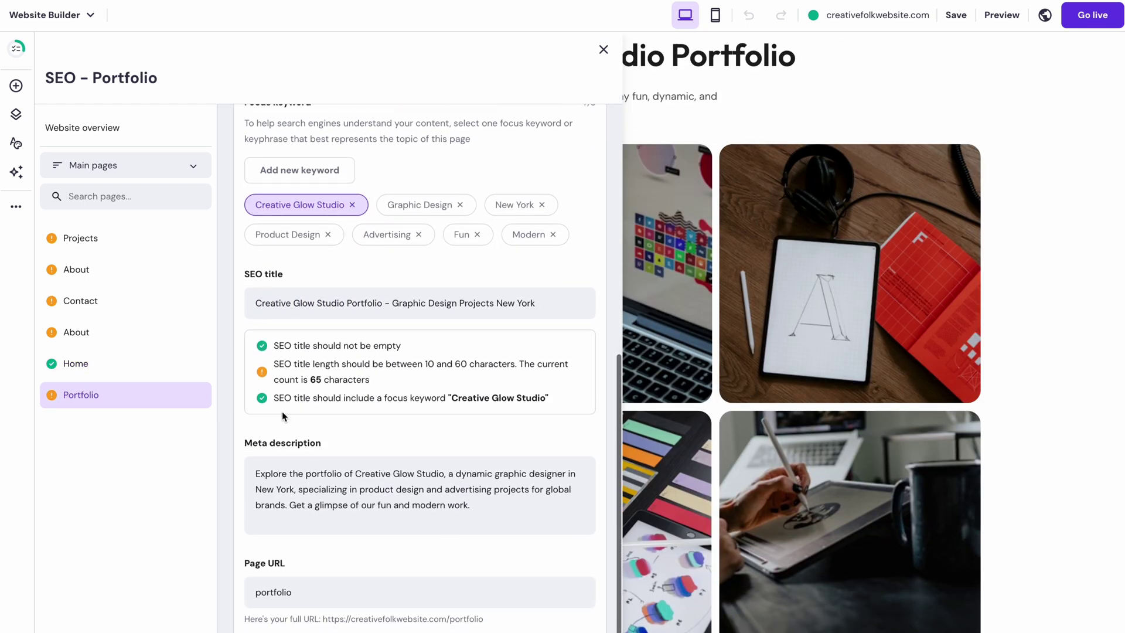
{"action": "scroll", "coordinate": [282, 411], "scroll_direction": "up", "scroll_amount": 7}
{"action": "left_click", "coordinate": [146, 366]}
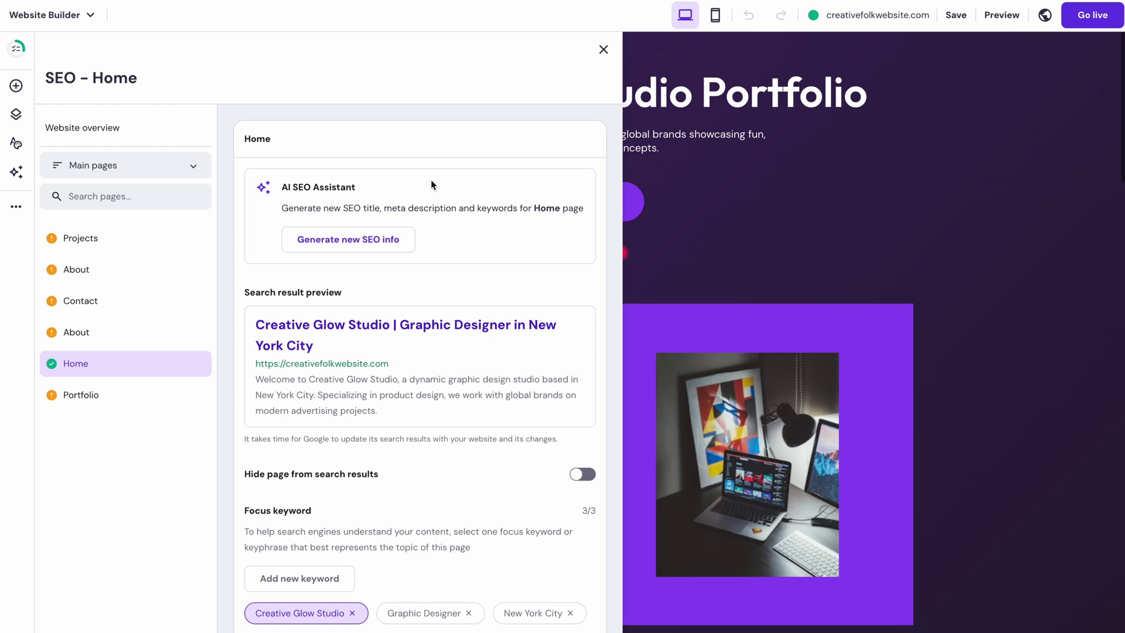
Close the SEO panel to return to the homepage hero
{"action": "left_click", "coordinate": [602, 59]}
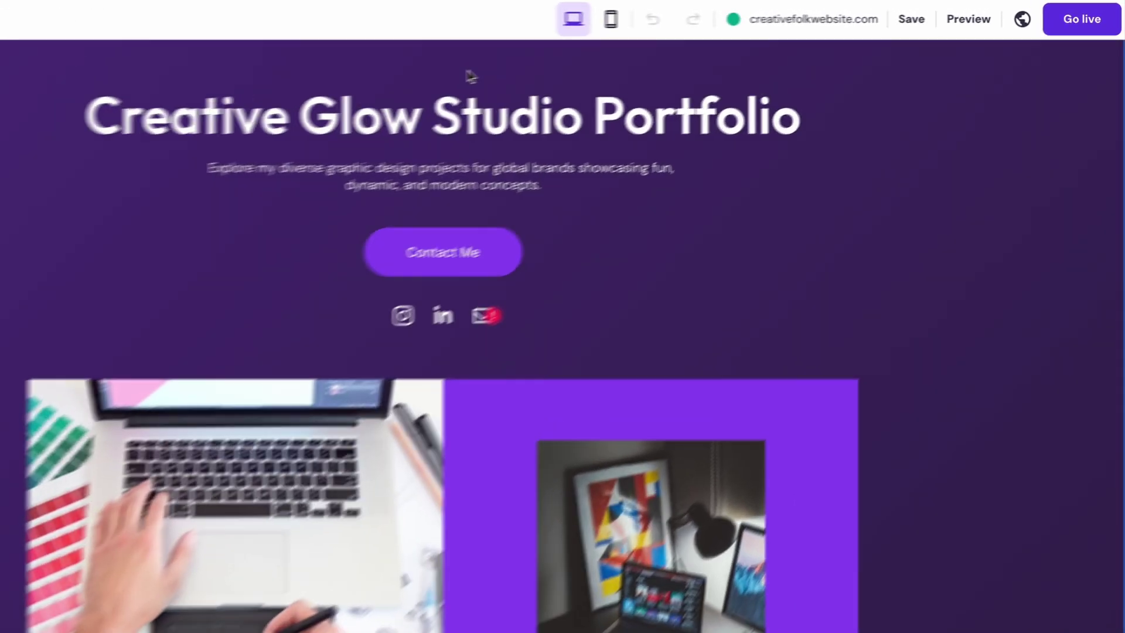